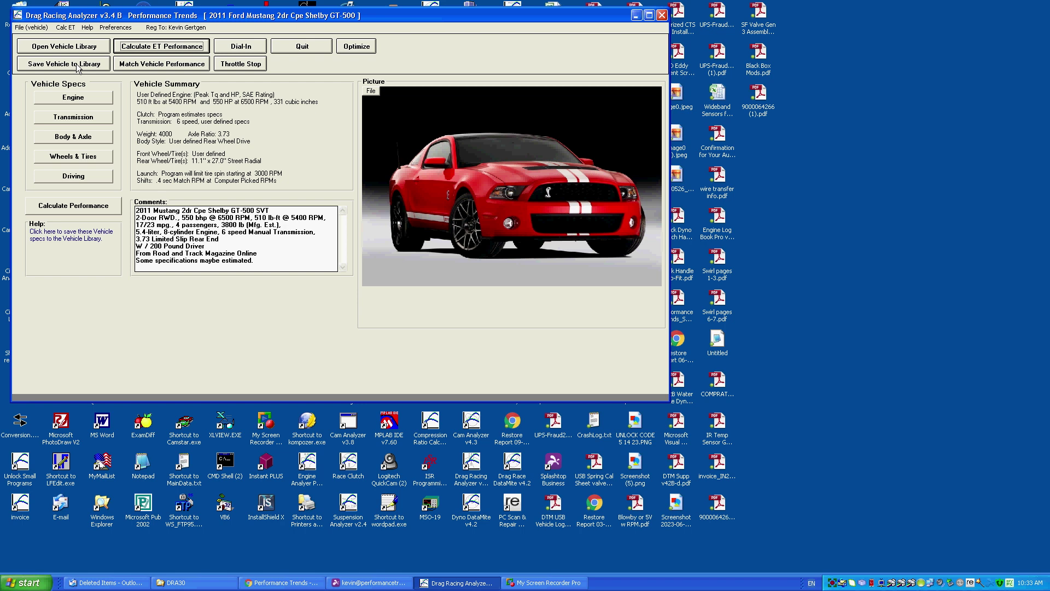
# Open the example vehicle 2011 Ford Mustang 2dr Cpe Shelby GT-500 from the Performance Trends vehicle library
pyautogui.click(54, 46)
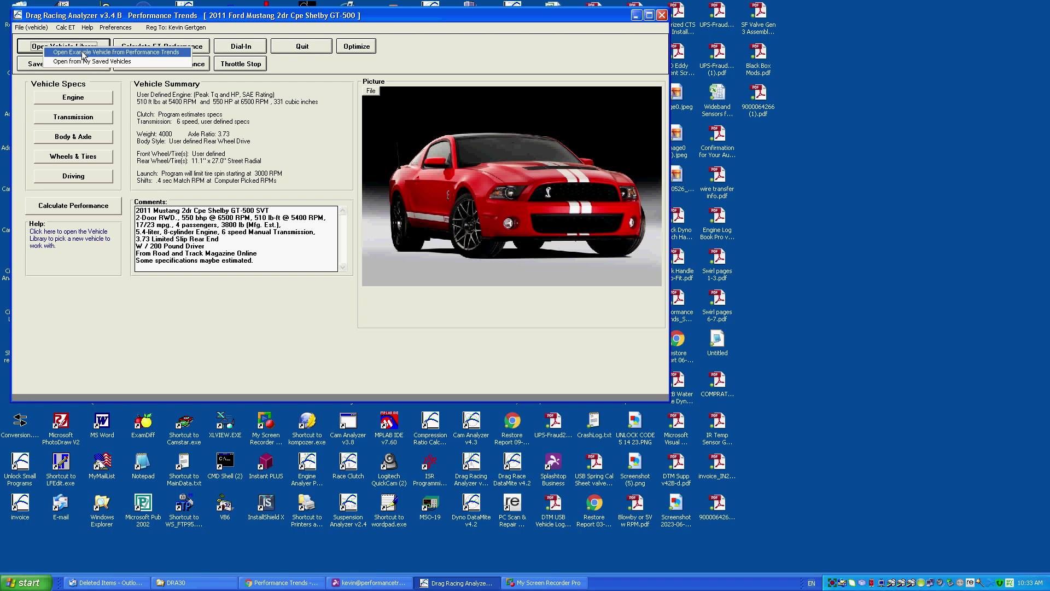
pyautogui.click(80, 53)
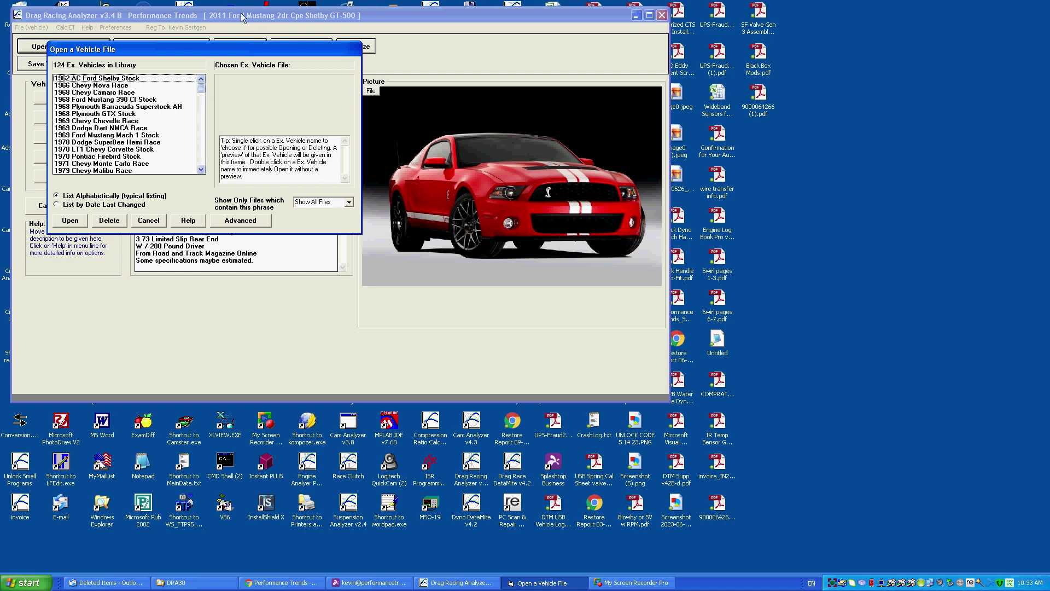
pyautogui.click(203, 161)
pyautogui.click(202, 162)
pyautogui.scroll(-2, 204, 161)
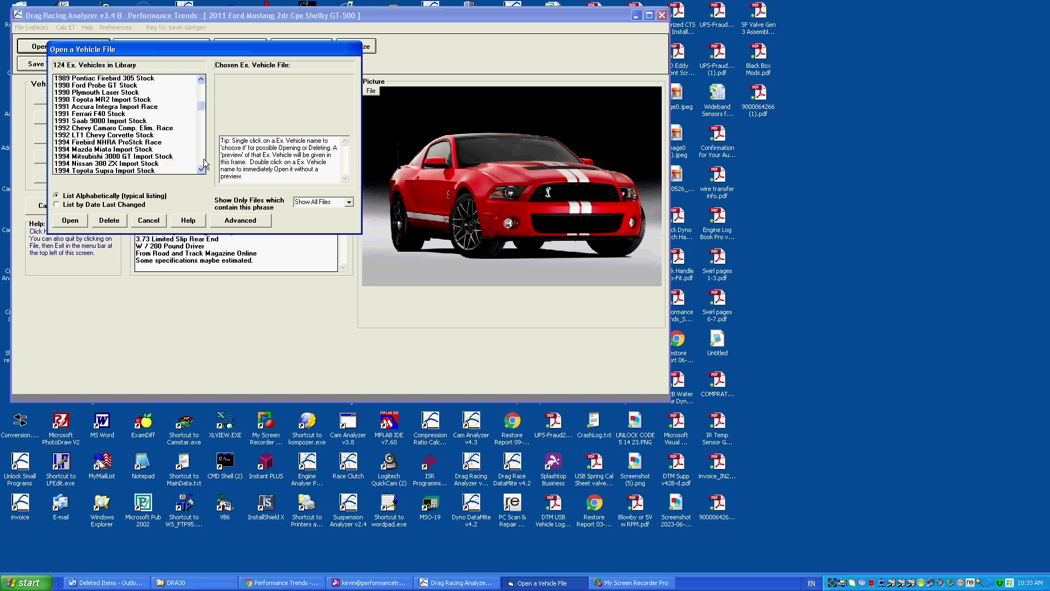
pyautogui.scroll(-10, 204, 162)
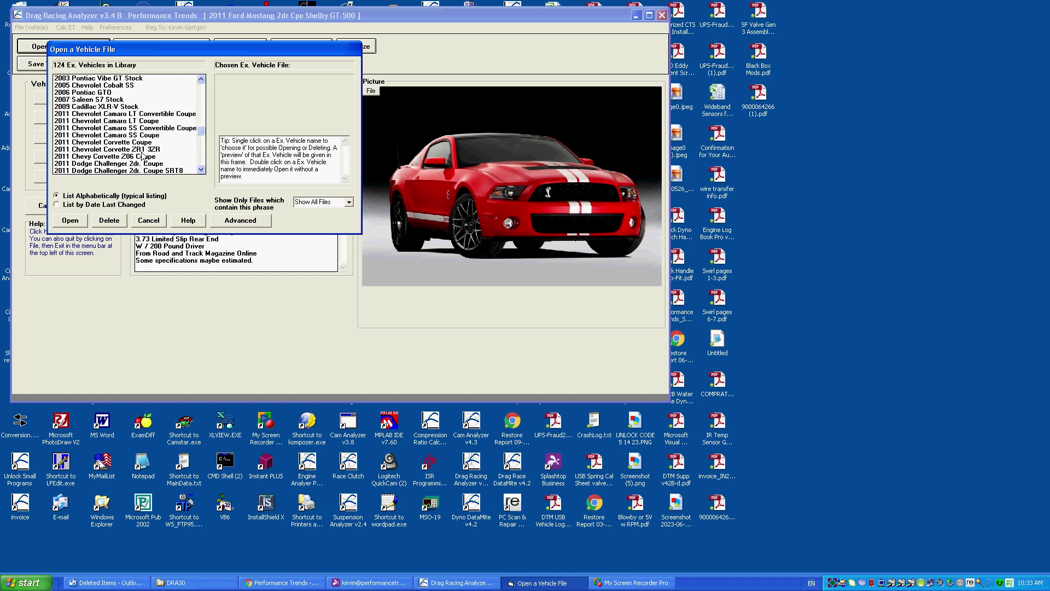
pyautogui.click(203, 158)
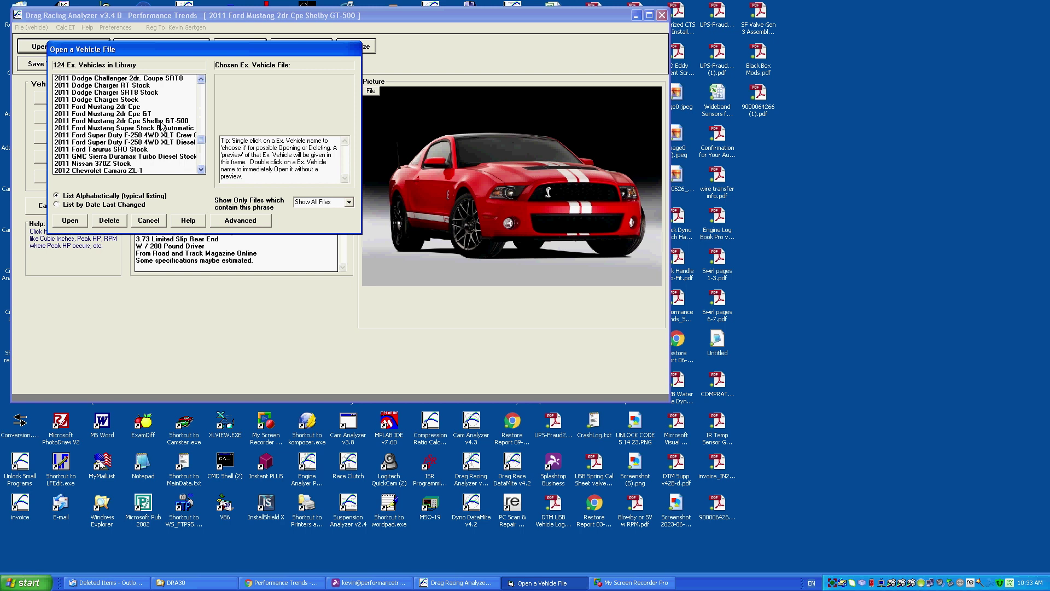
pyautogui.click(71, 120)
pyautogui.click(70, 220)
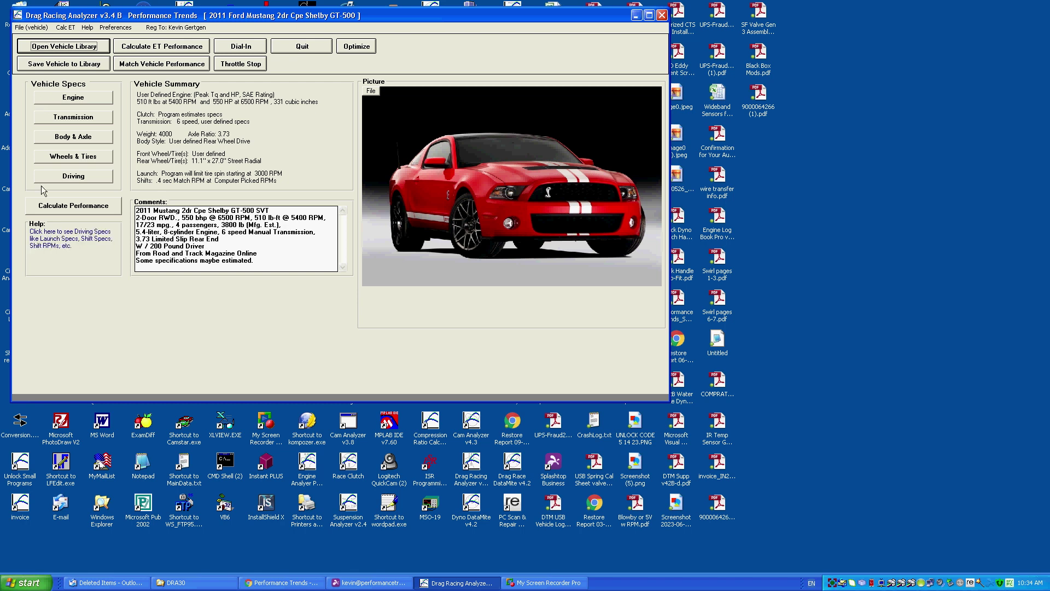
# Select 1320 Quarter Mile as the track length in the performance calculation conditions and return to the main screen
pyautogui.click(45, 211)
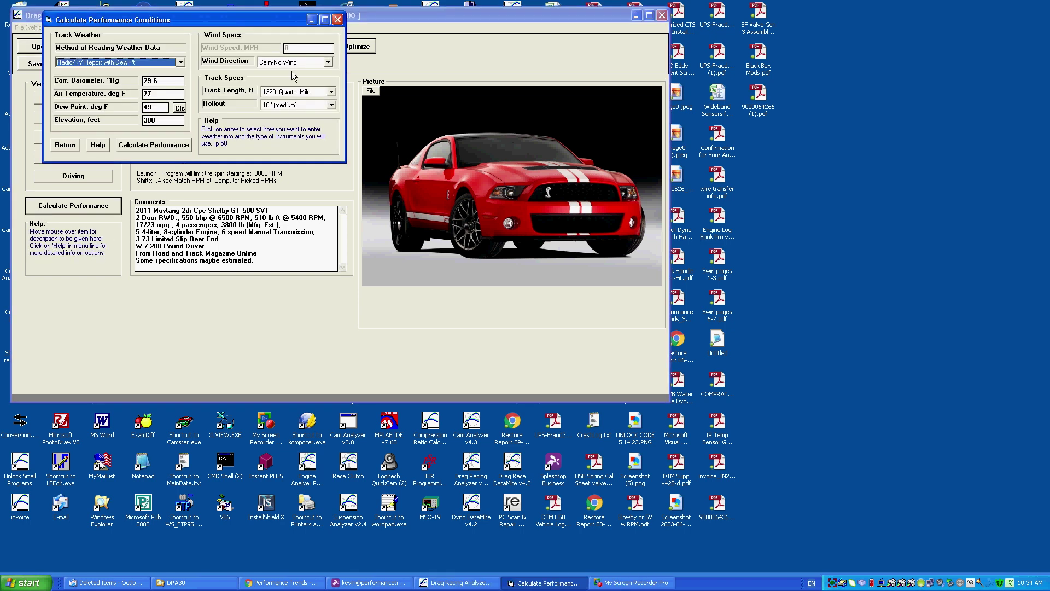
pyautogui.click(313, 91)
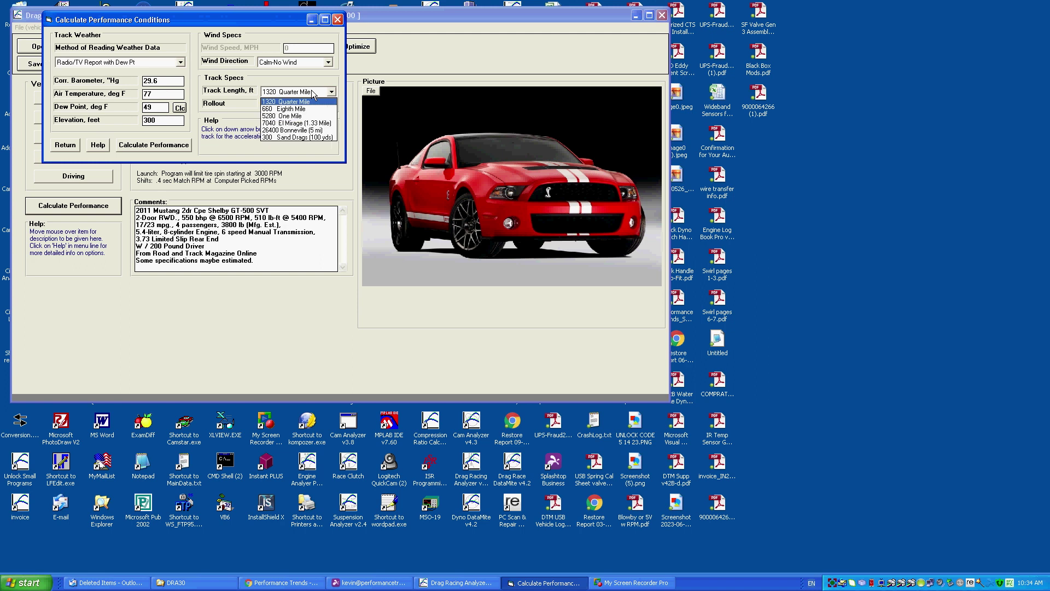
pyautogui.click(303, 102)
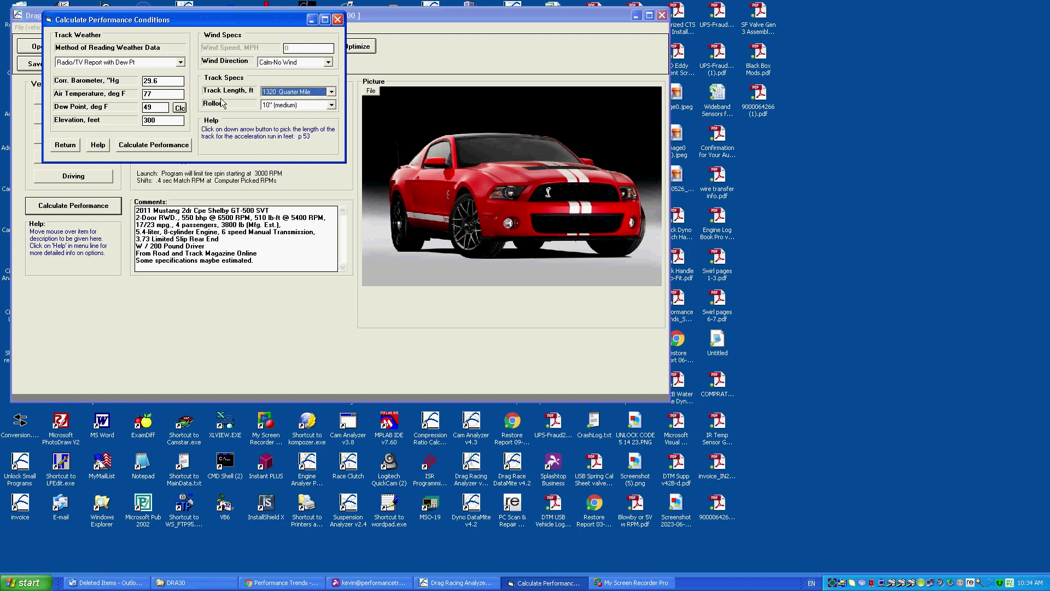
pyautogui.click(65, 145)
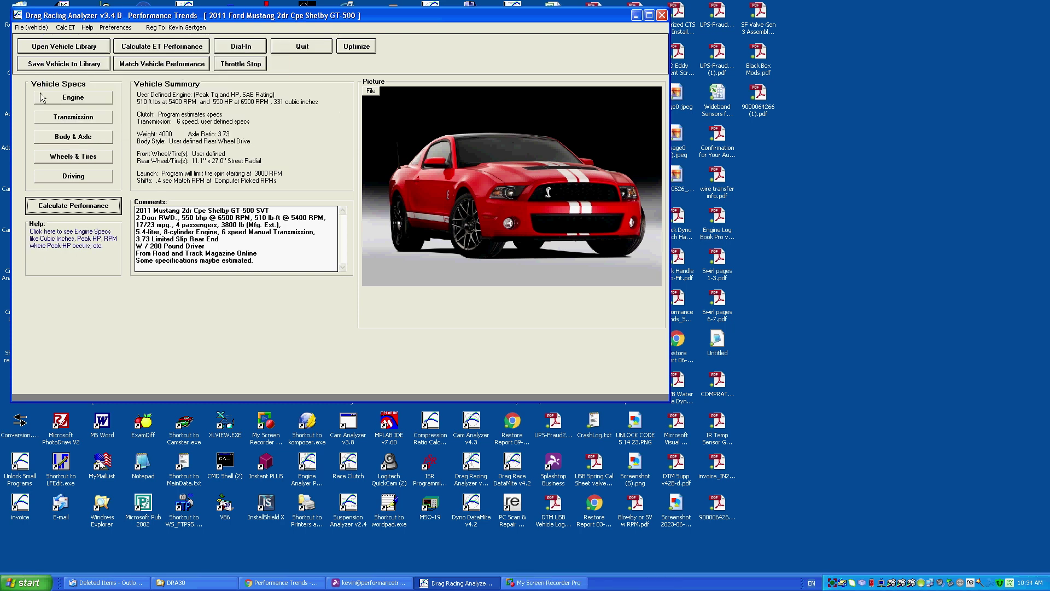
# In the engine specs, try the Specified Peak HP Only power curve method and switch back to Specified Peak Tq & HP Only
pyautogui.click(38, 102)
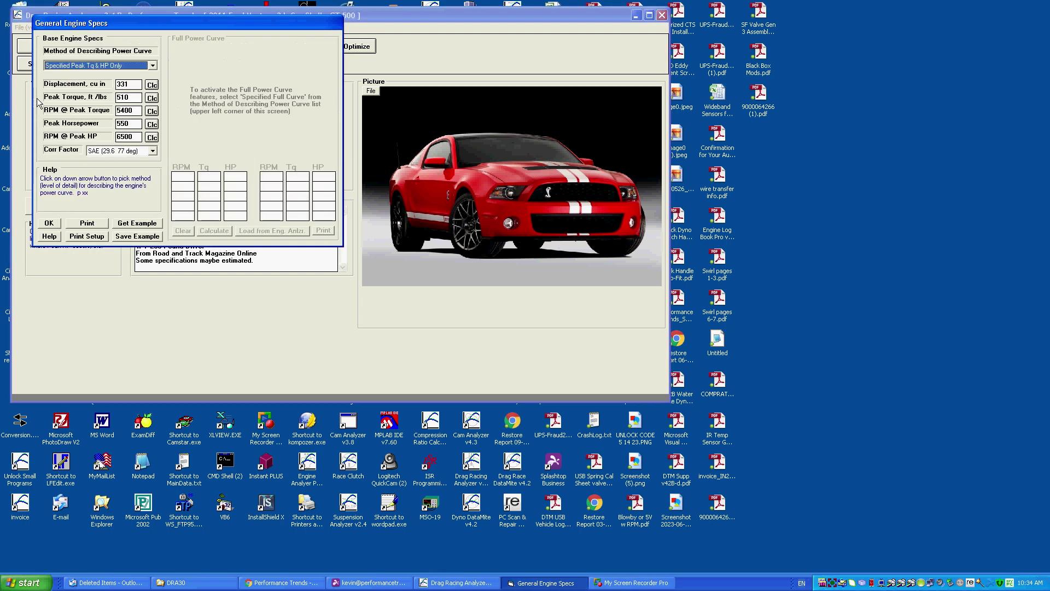
pyautogui.click(143, 66)
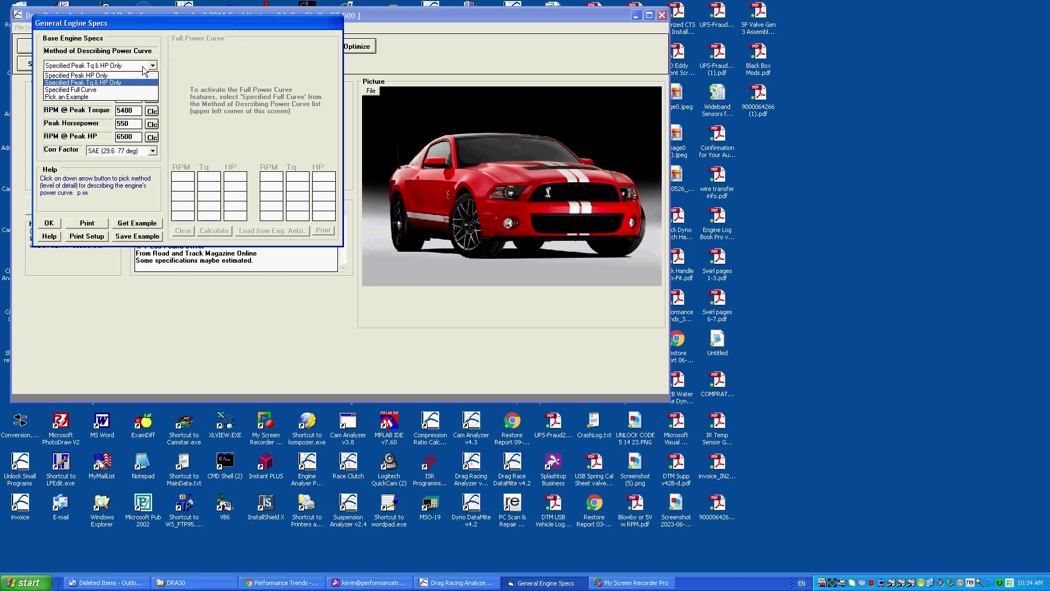
pyautogui.click(110, 76)
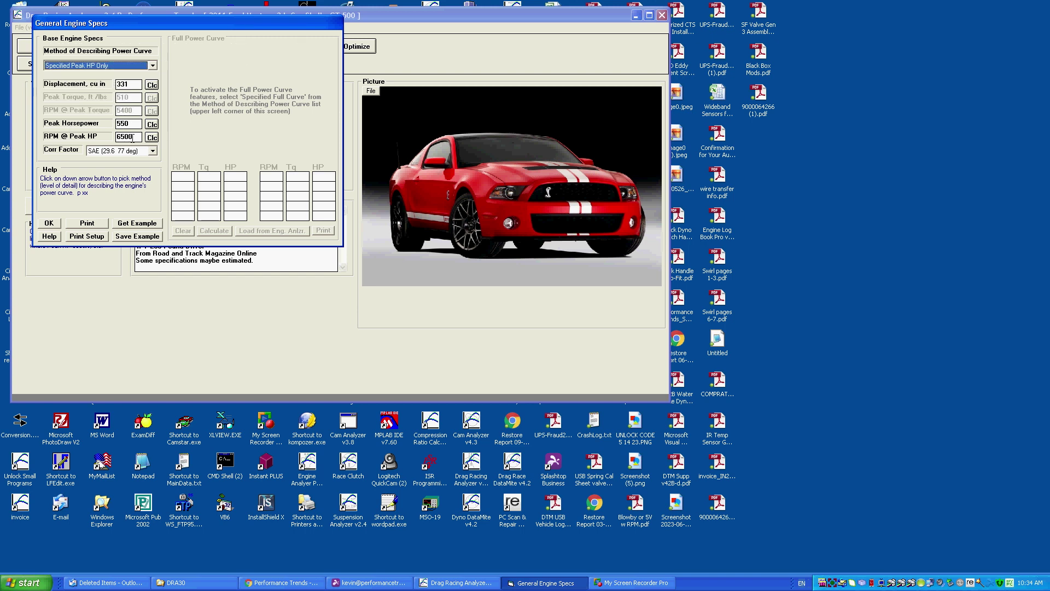
pyautogui.click(125, 69)
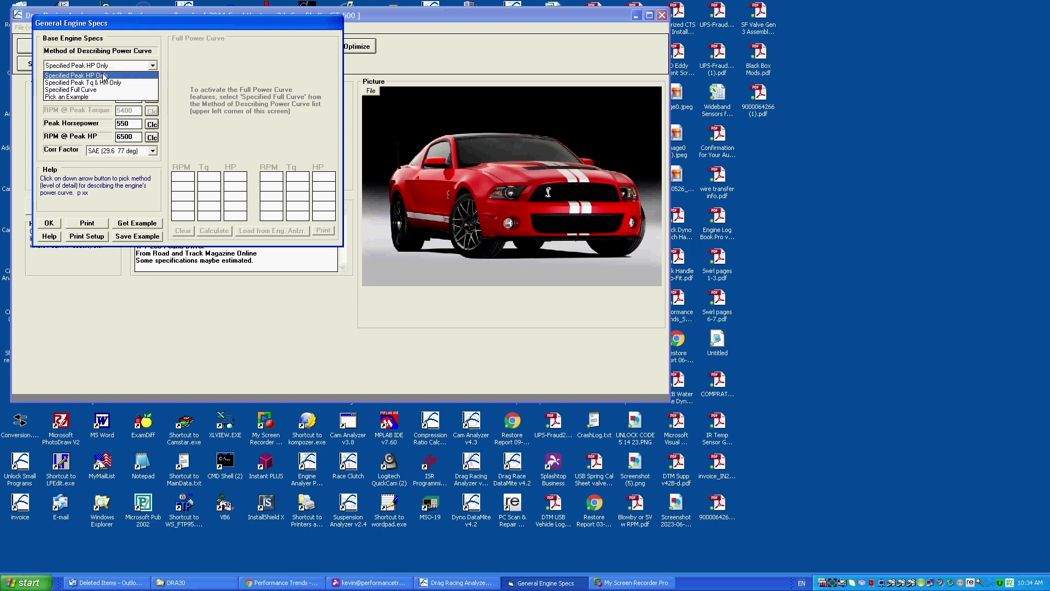
pyautogui.click(108, 82)
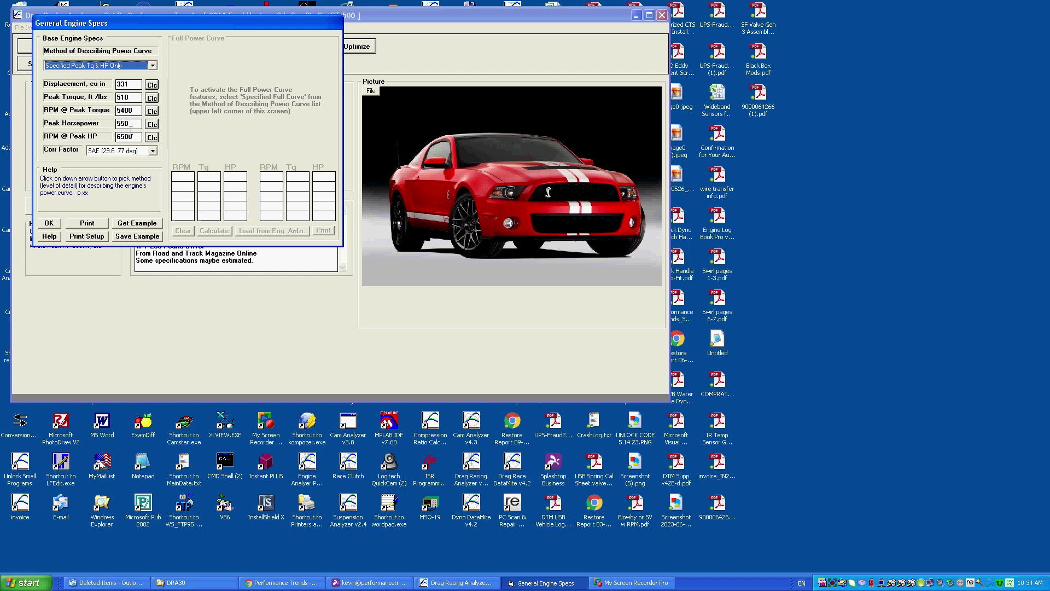
# Try the Specified Full Curve method for the engine, restore Specified Peak Tq & HP Only and close the engine specs
pyautogui.click(112, 66)
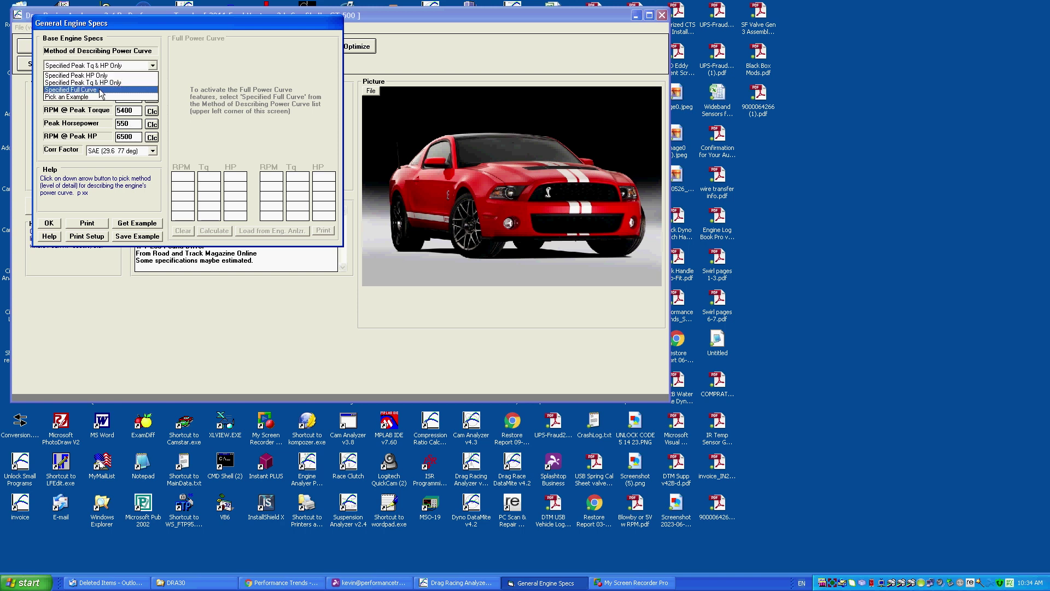
pyautogui.click(100, 90)
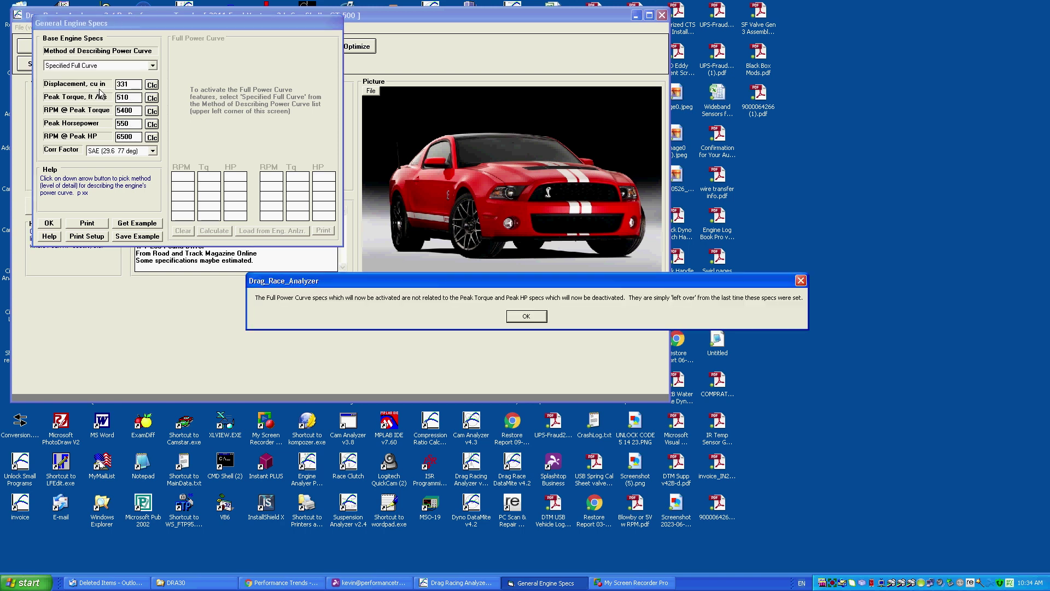
pyautogui.click(528, 320)
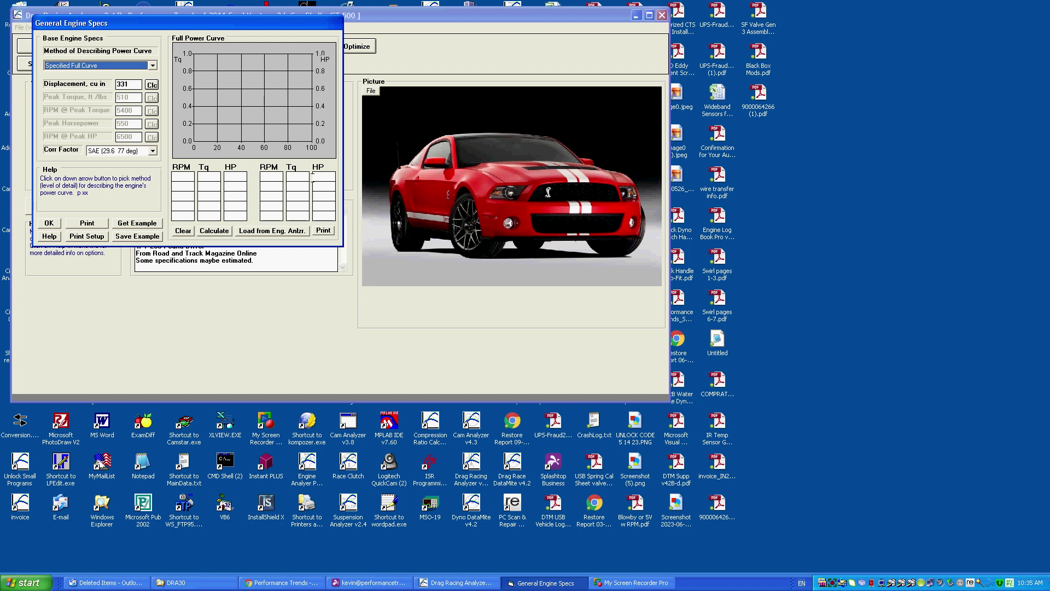
pyautogui.click(126, 66)
pyautogui.click(116, 84)
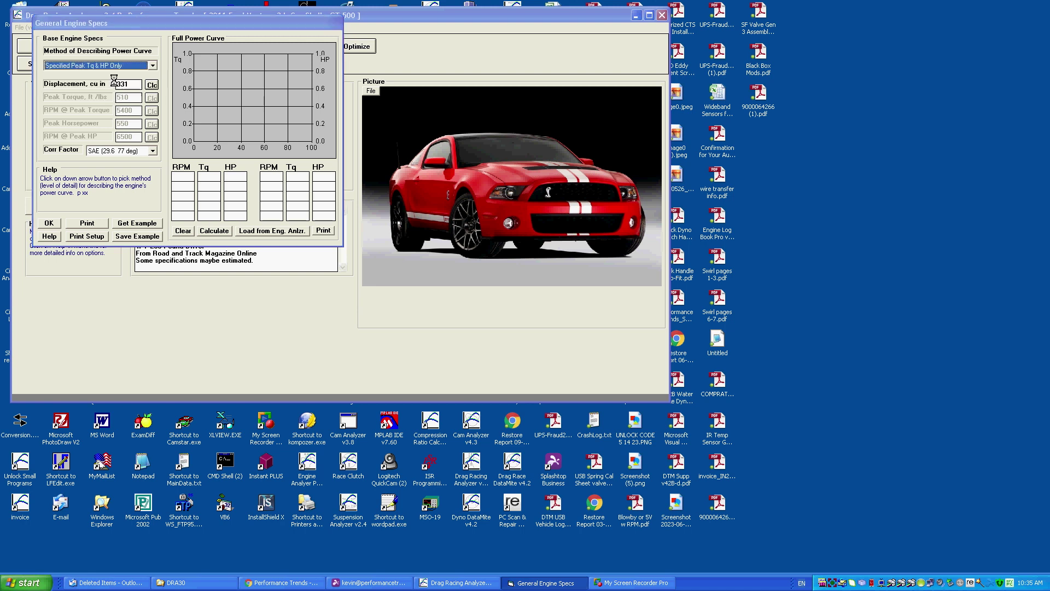
pyautogui.click(524, 317)
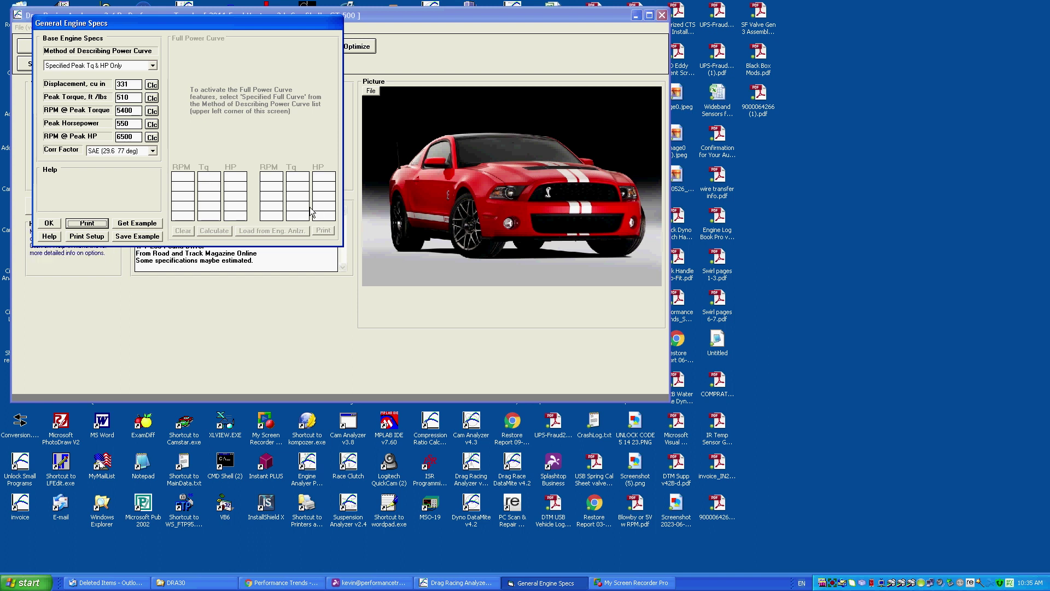
pyautogui.click(54, 224)
# In the transmission specs, try the Torque Converter, Use Specs Below type and restore Let program Estimate Clutch Specs
pyautogui.click(44, 120)
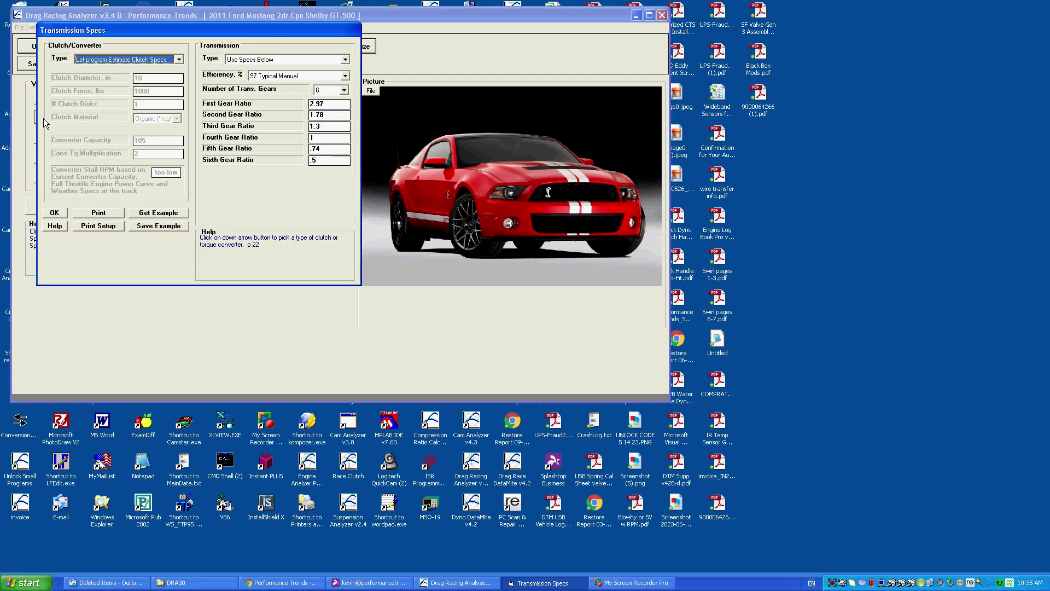
pyautogui.click(139, 61)
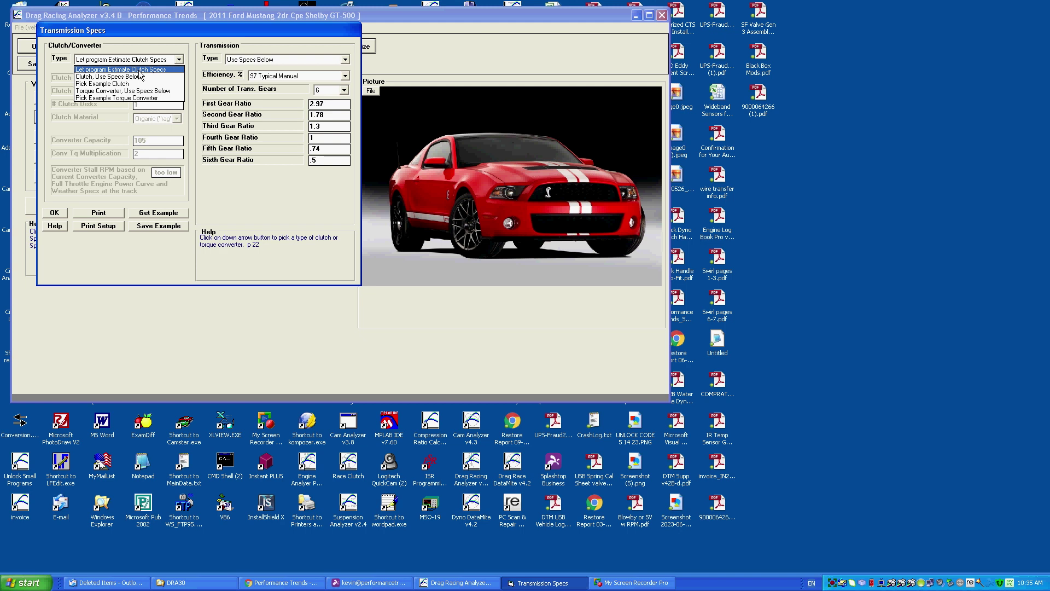
pyautogui.click(139, 70)
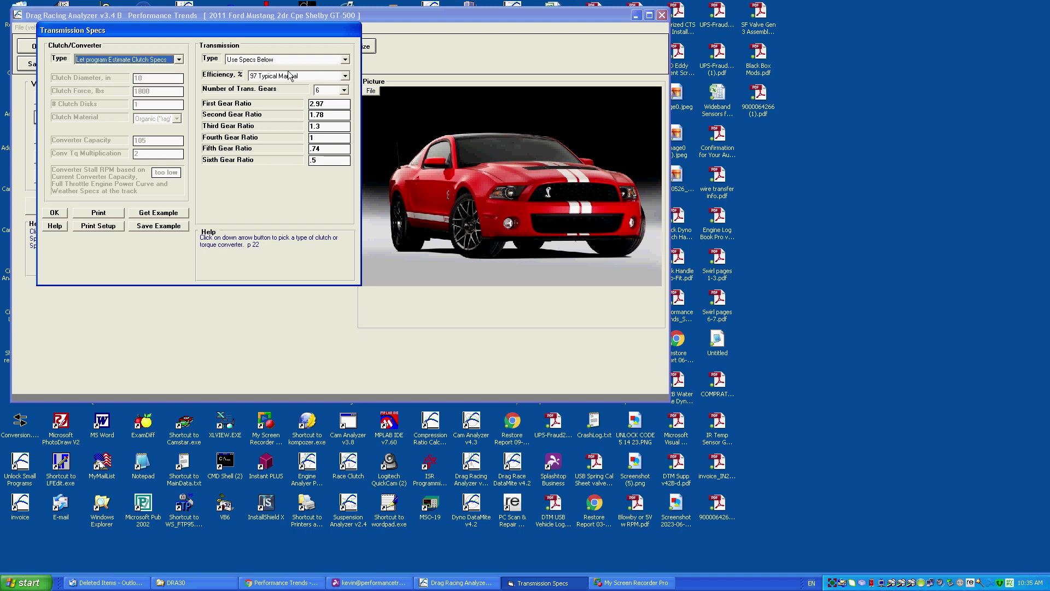
pyautogui.click(139, 60)
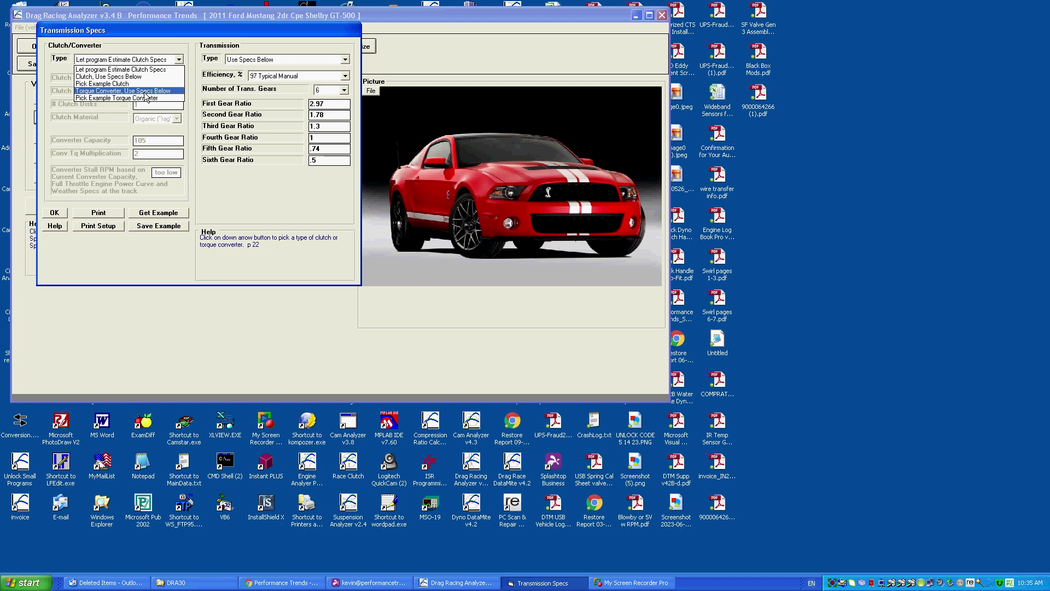
pyautogui.click(146, 91)
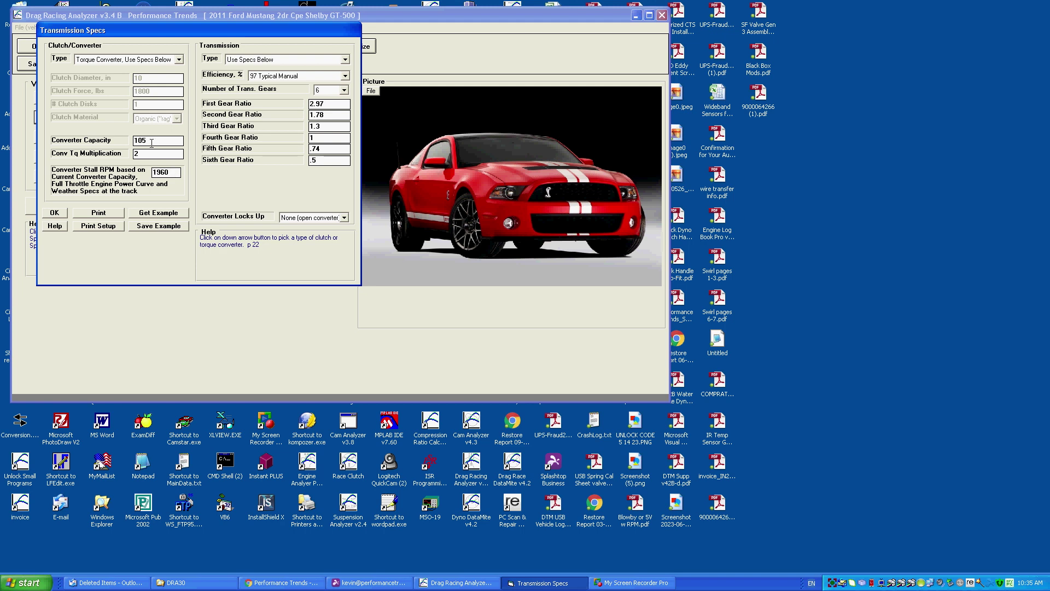
pyautogui.click(160, 62)
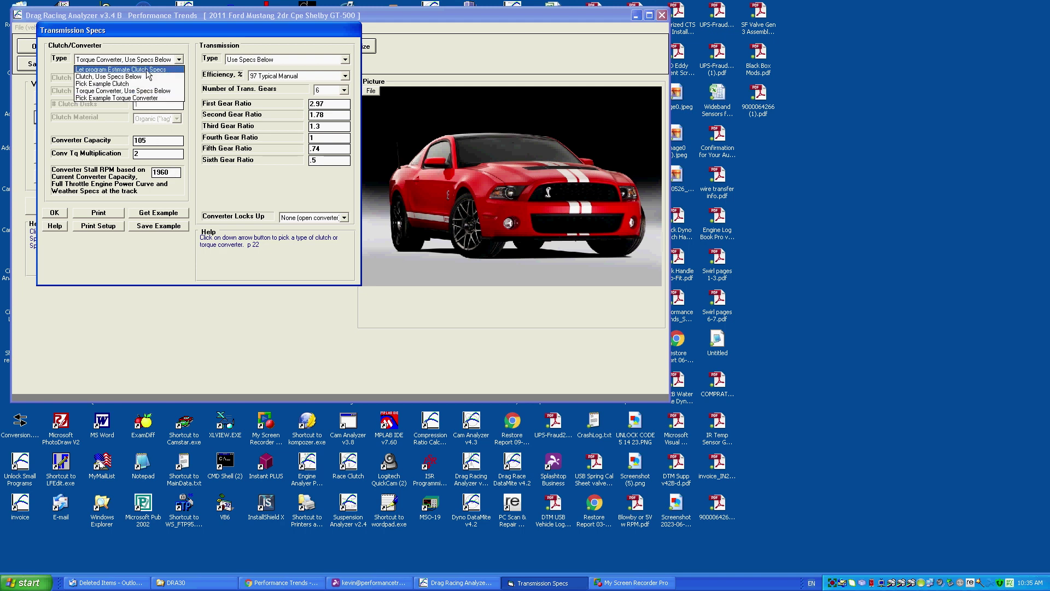
pyautogui.click(125, 76)
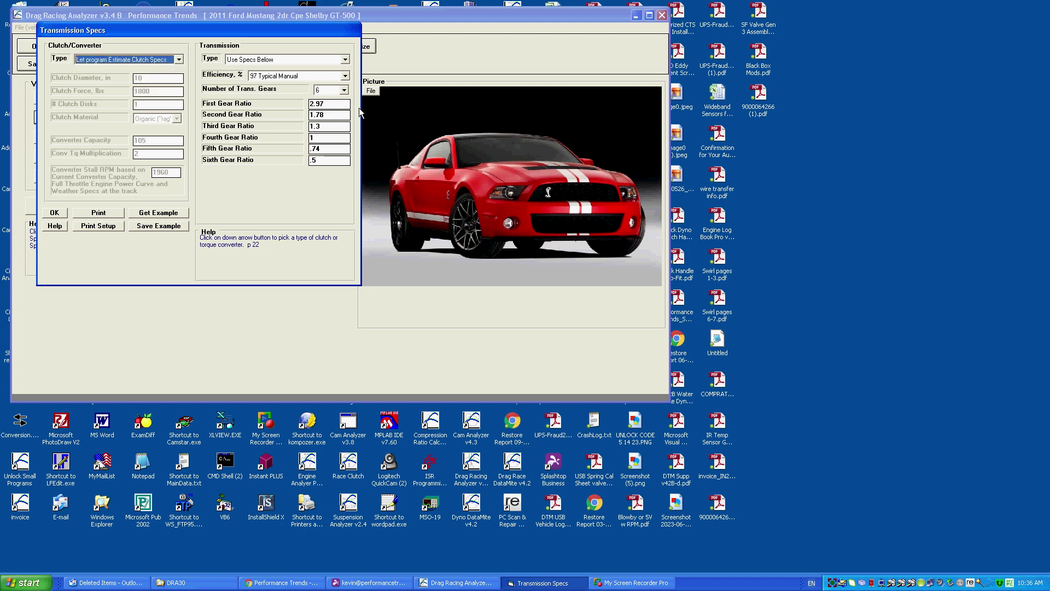
# Try 10 transmission gears and set the number of gears back to 6
pyautogui.click(333, 93)
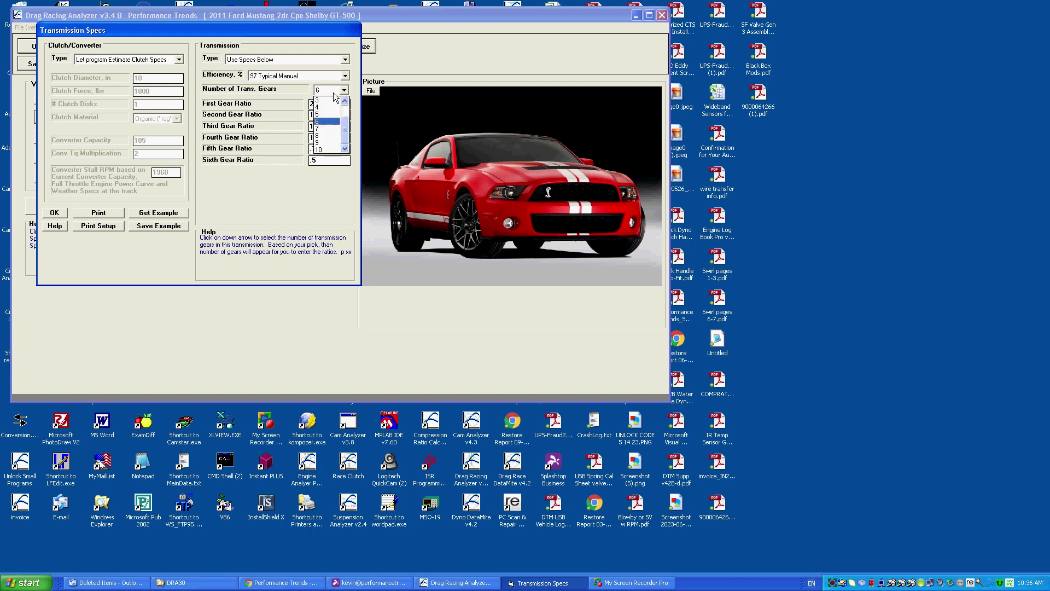
pyautogui.click(331, 150)
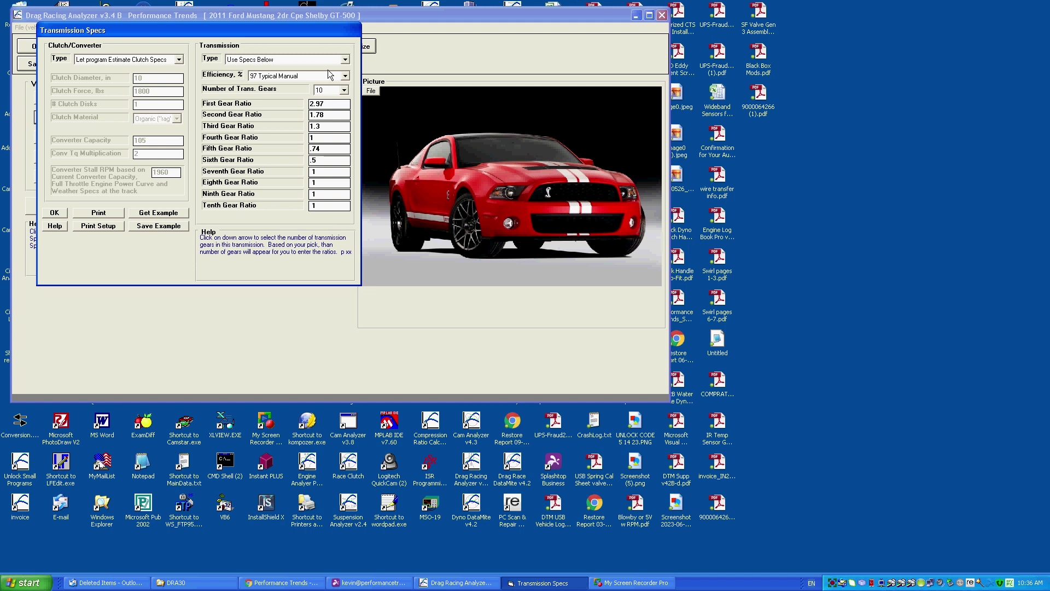
pyautogui.click(331, 92)
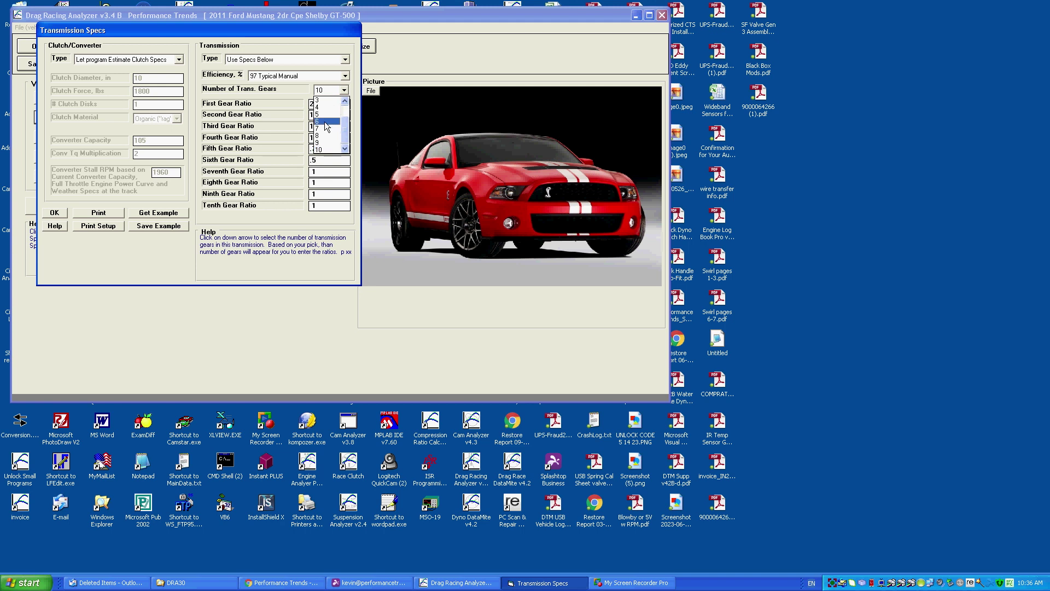
pyautogui.click(323, 121)
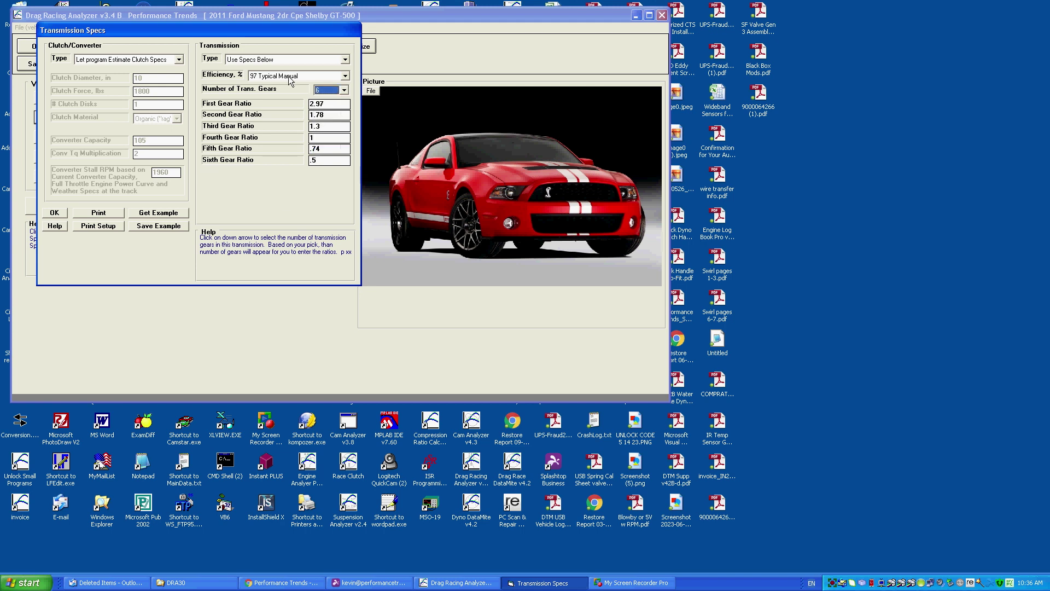
# Select 97 Typical Manual as the transmission efficiency and accept the transmission specs
pyautogui.click(291, 80)
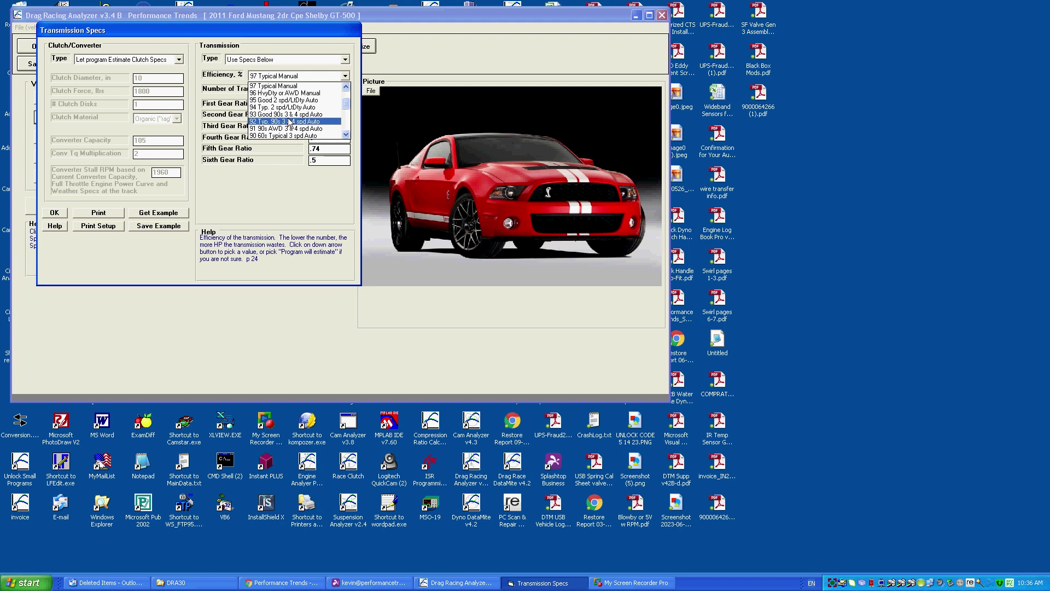
pyautogui.click(279, 86)
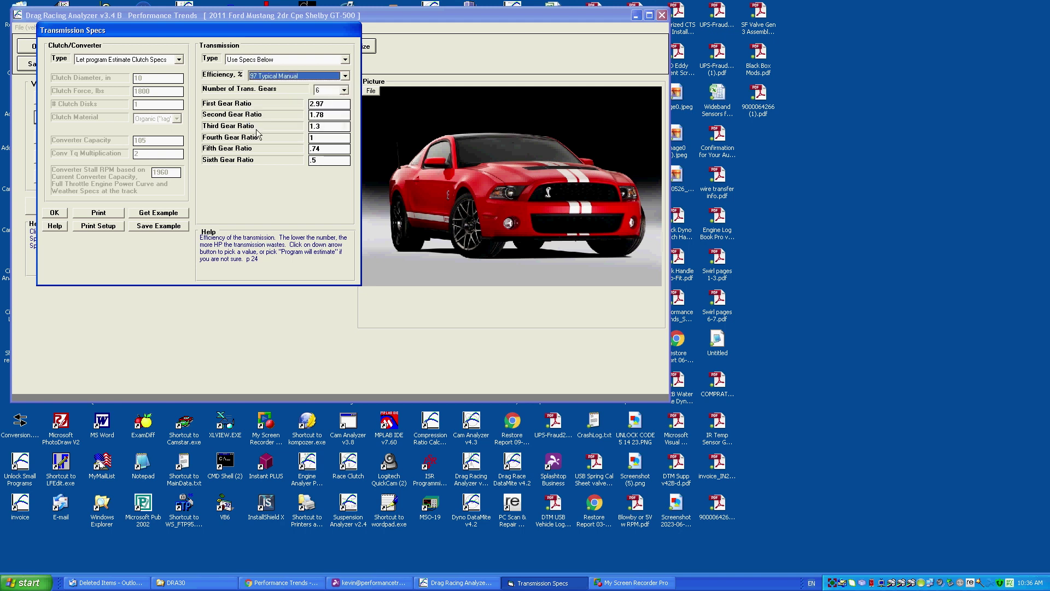
pyautogui.click(54, 213)
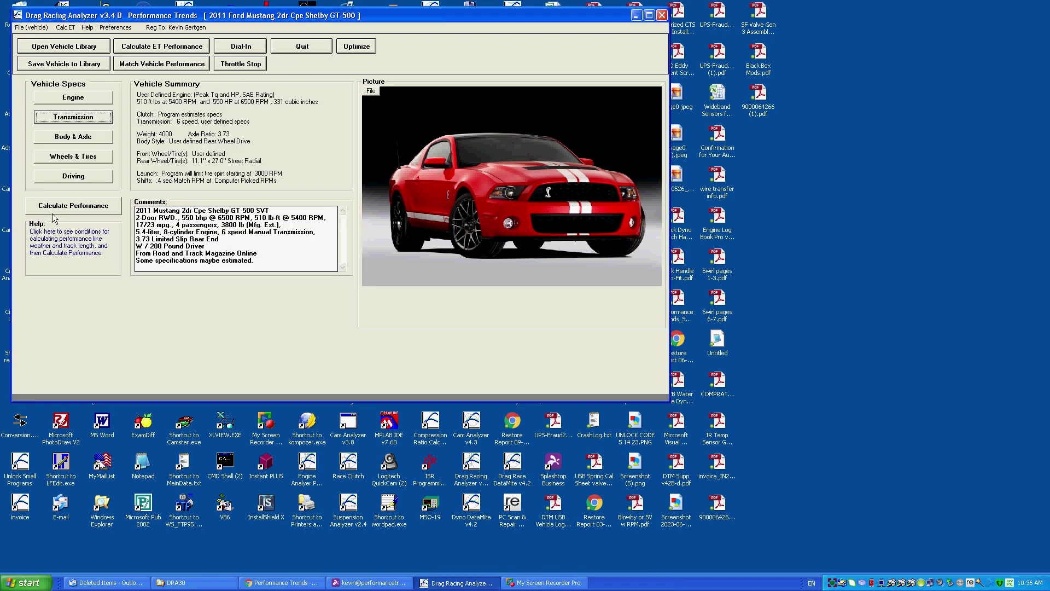
# Review the body and axle specs, including the driveline layout options, and close them with Rear Wheel Drive kept
pyautogui.click(43, 137)
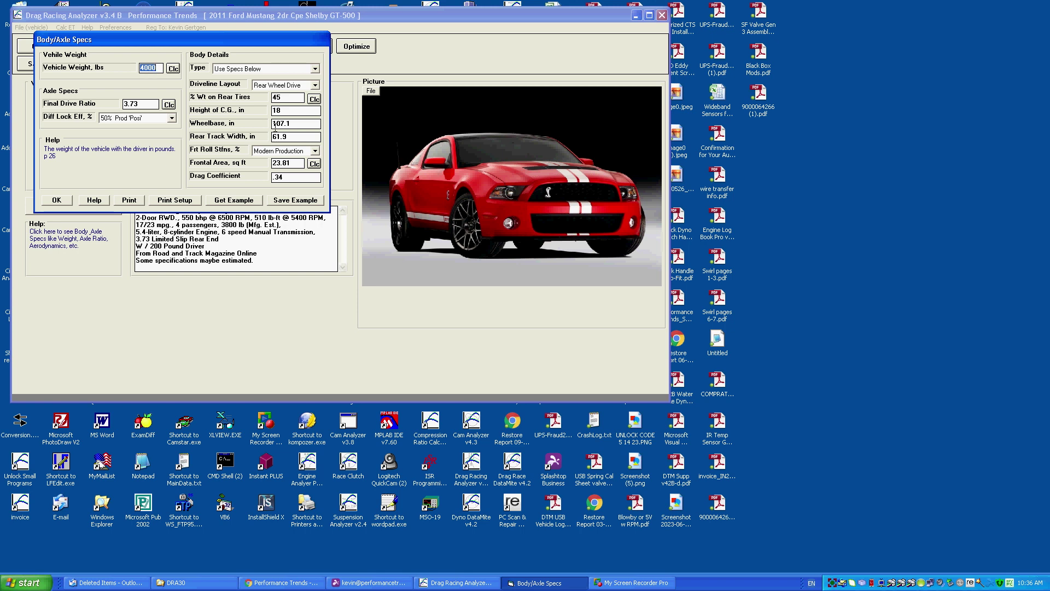
pyautogui.click(295, 86)
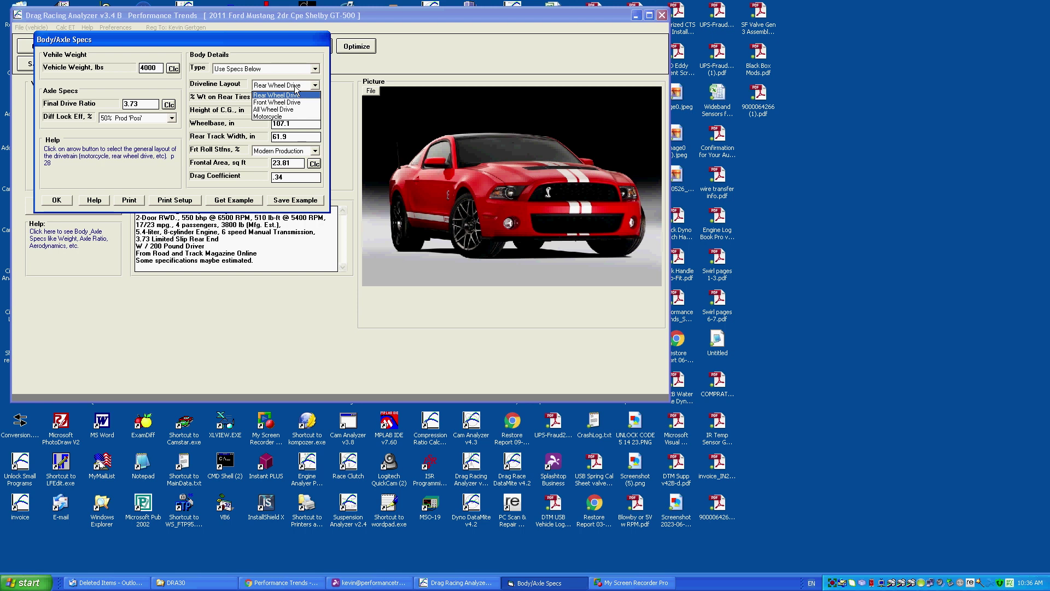
pyautogui.click(295, 87)
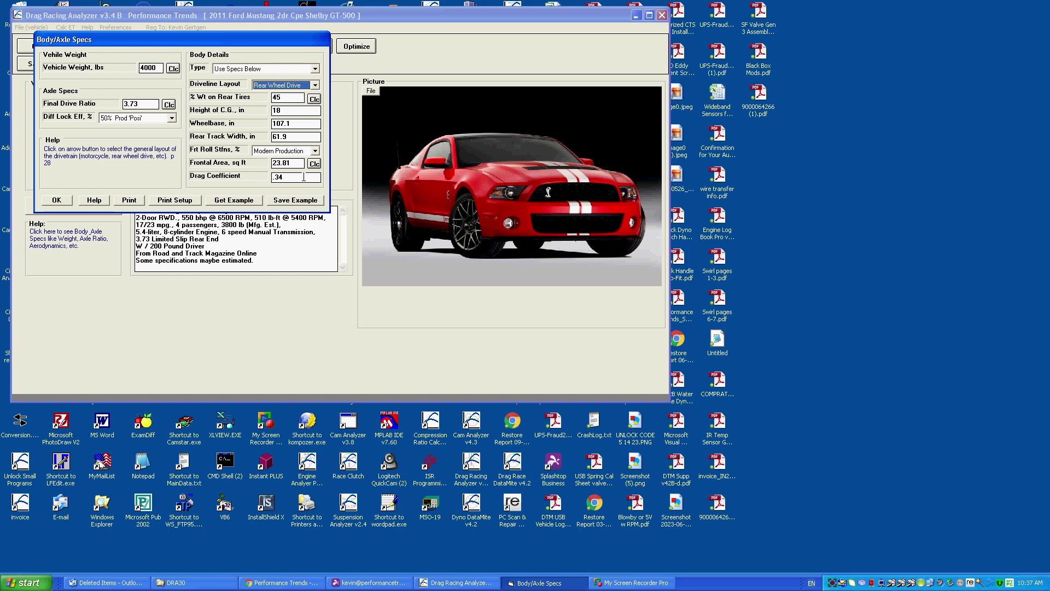
pyautogui.click(49, 202)
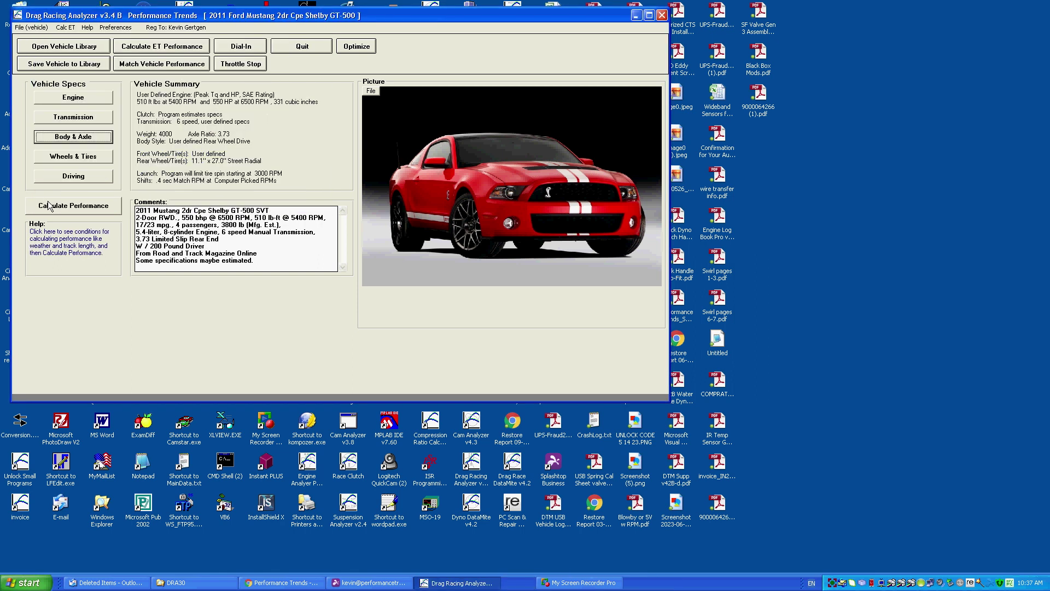
# Review the wheel and tire specs, including the rear tire construction options, and close them with Street Radial kept
pyautogui.click(39, 158)
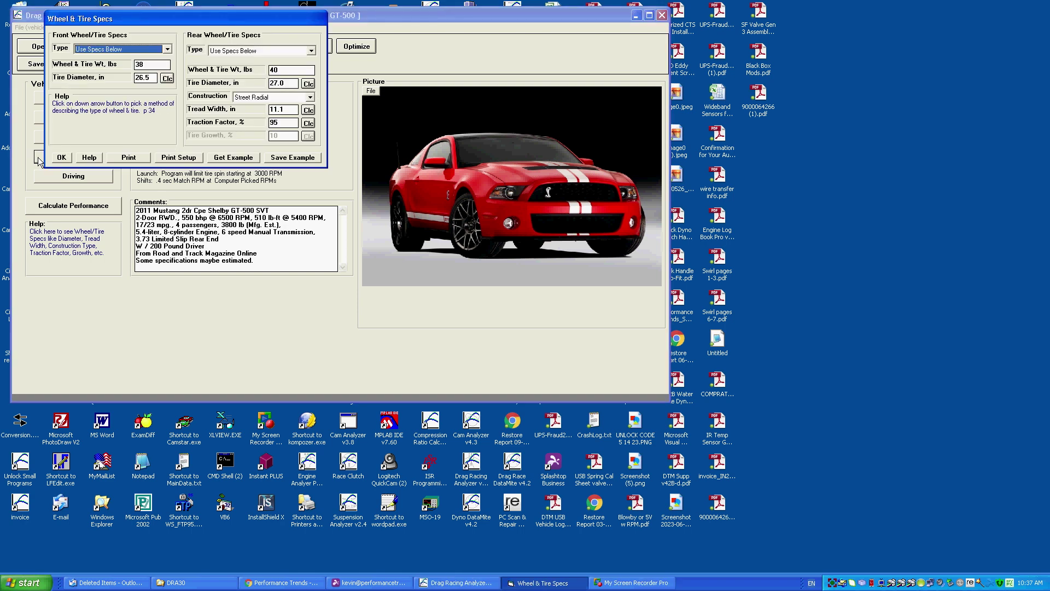
pyautogui.click(290, 97)
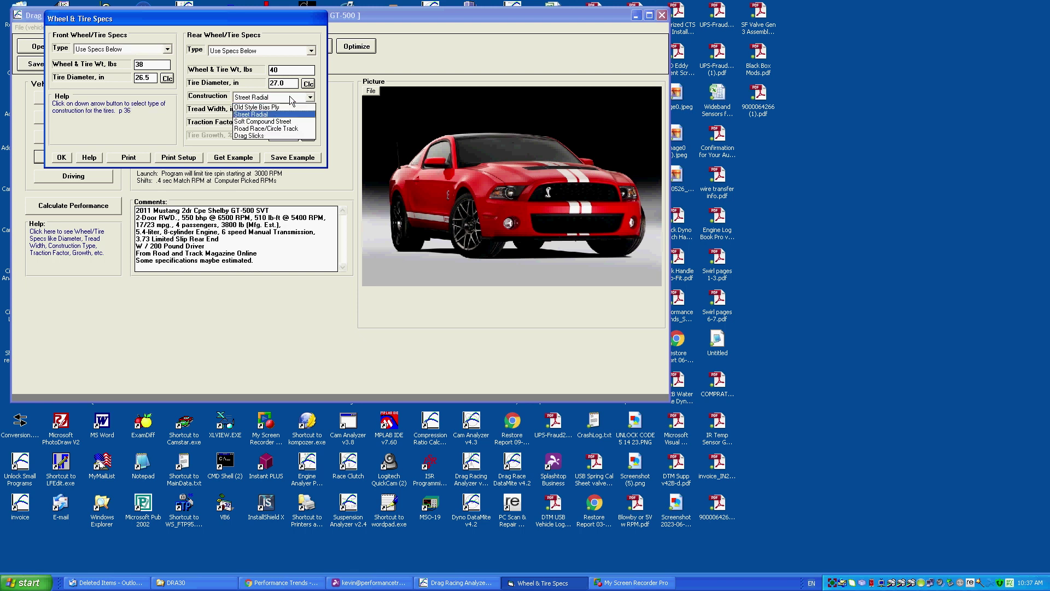
pyautogui.click(290, 97)
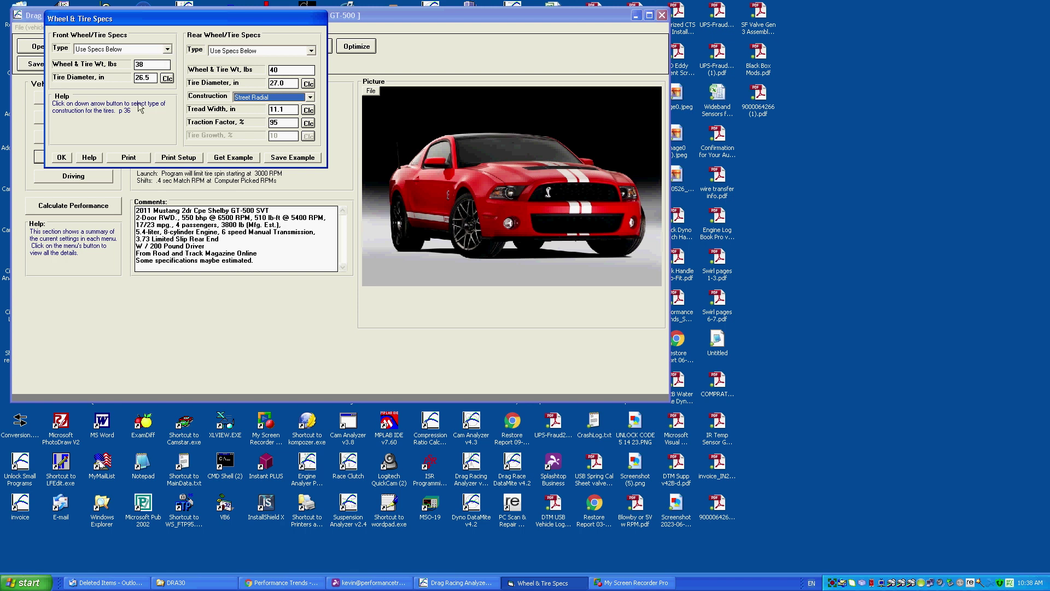
pyautogui.click(62, 159)
# In the driving specs, review the options for shift time and shift % throttle, keeping .4 Typical and 50 Match RPM
pyautogui.click(48, 176)
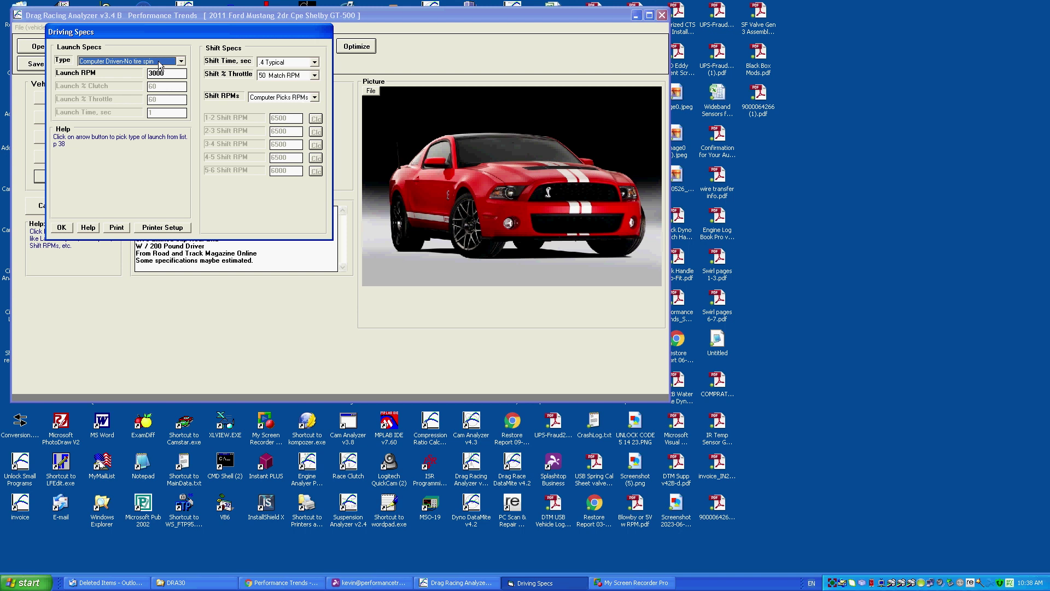
pyautogui.click(300, 64)
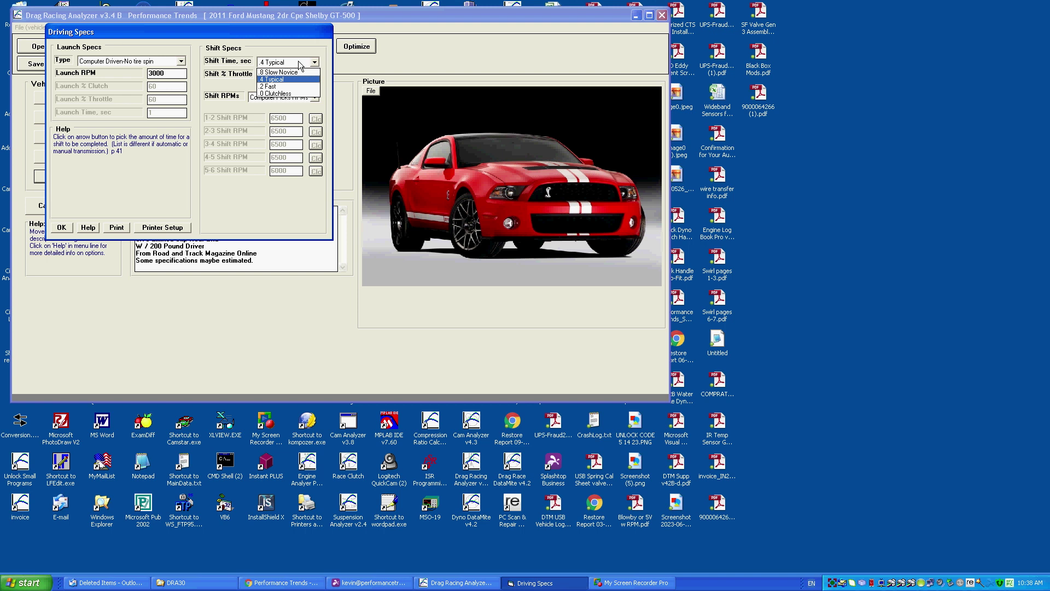
pyautogui.click(225, 86)
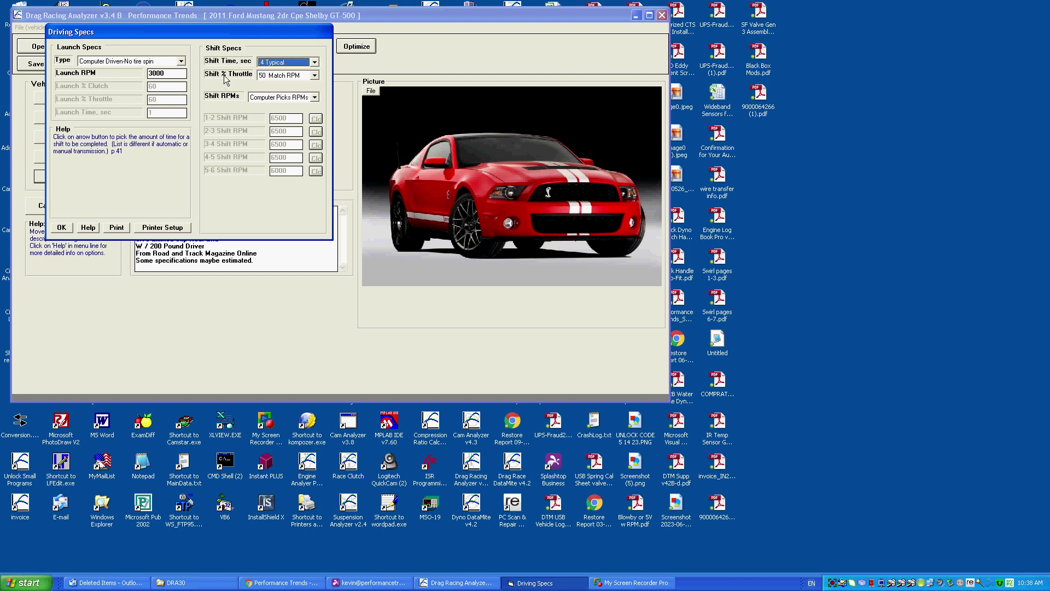
pyautogui.click(288, 80)
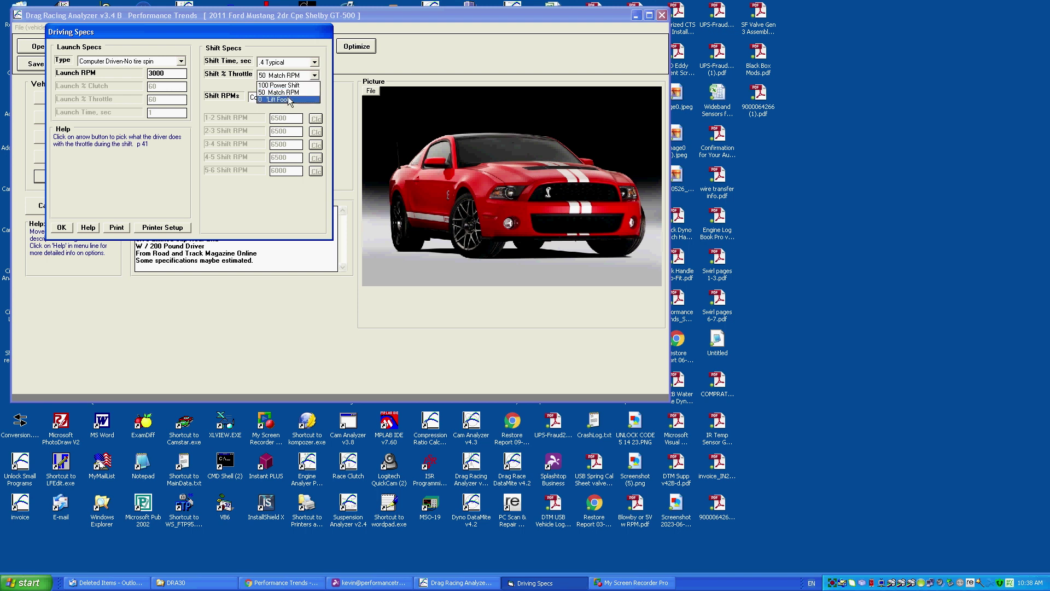
pyautogui.click(224, 91)
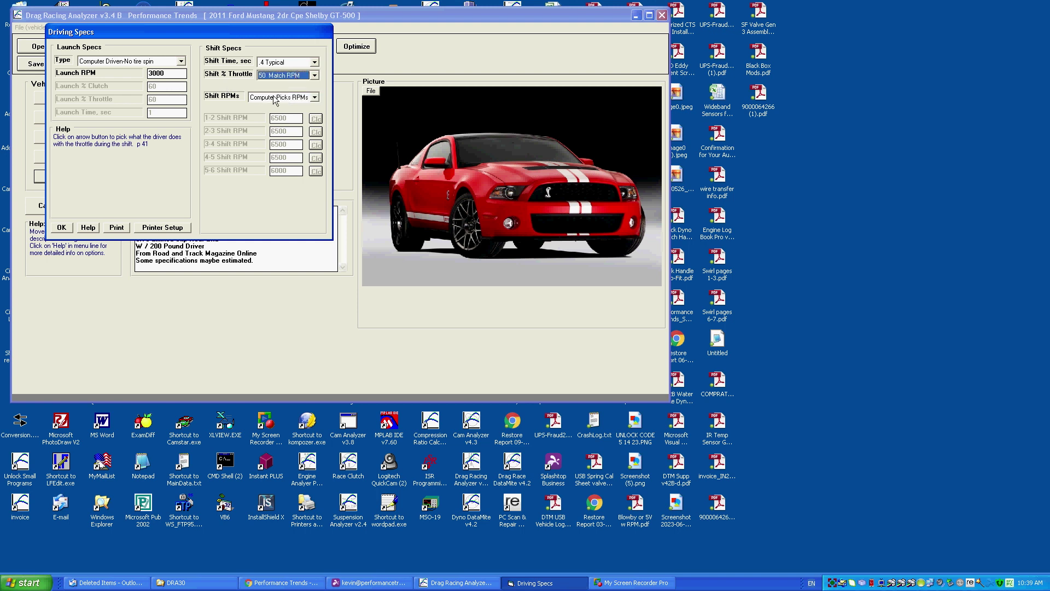
# Try Use RPMs below for the shift RPMs, restore Computer Picks RPMs and close the driving specs
pyautogui.click(303, 98)
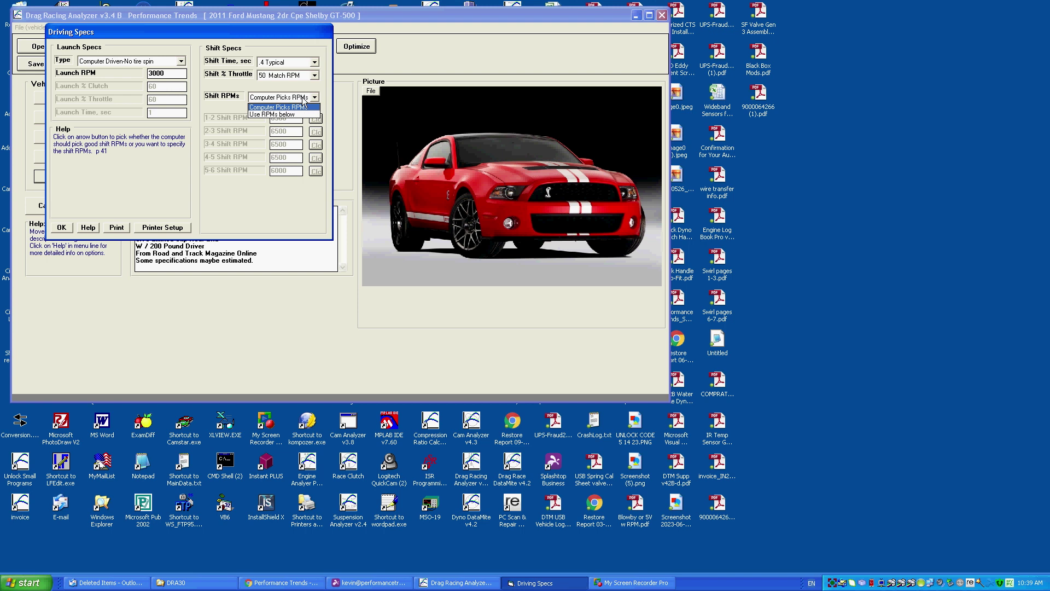
pyautogui.click(291, 115)
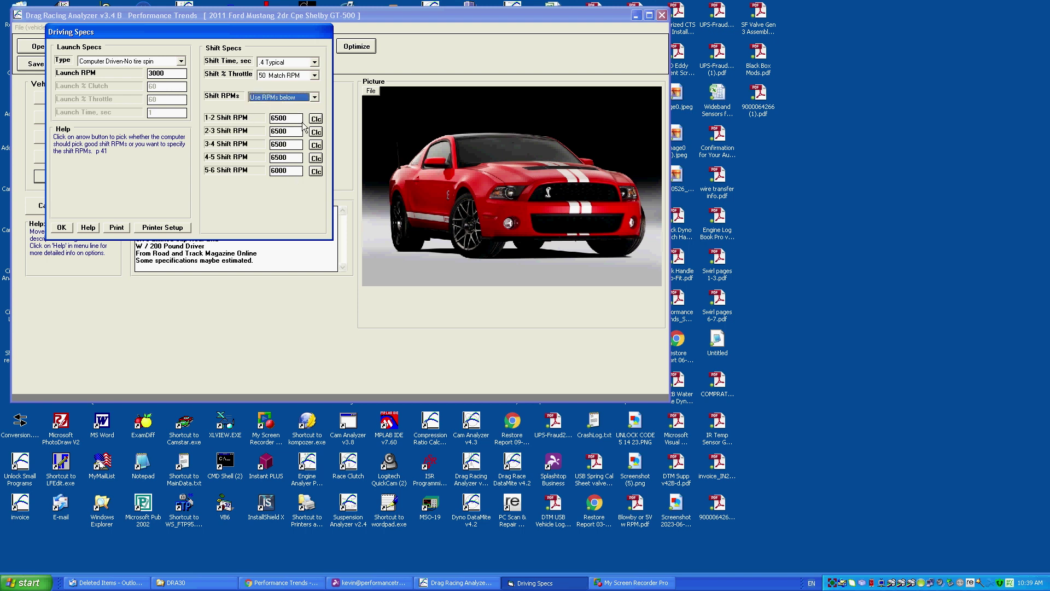
pyautogui.click(291, 96)
pyautogui.click(279, 106)
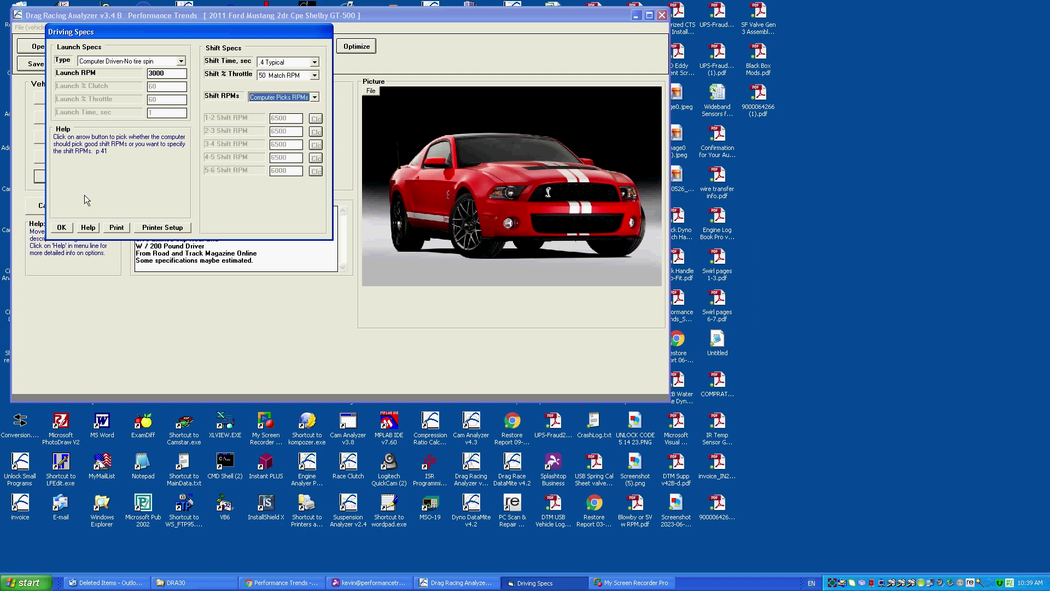
pyautogui.click(62, 228)
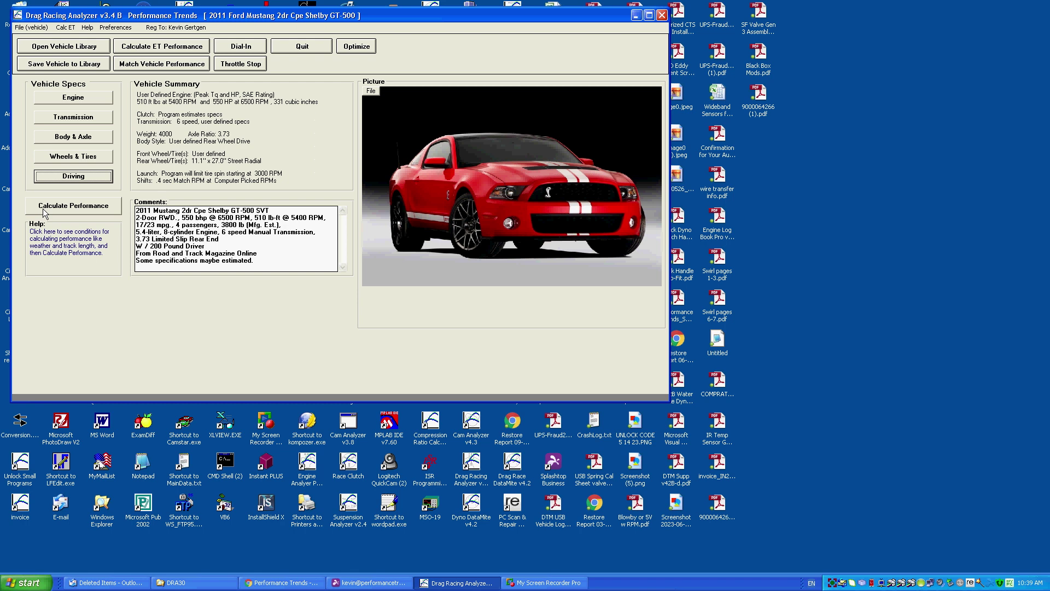
# Calculate the vehicle's performance with the track length kept at 1320 Quarter Mile
pyautogui.click(44, 211)
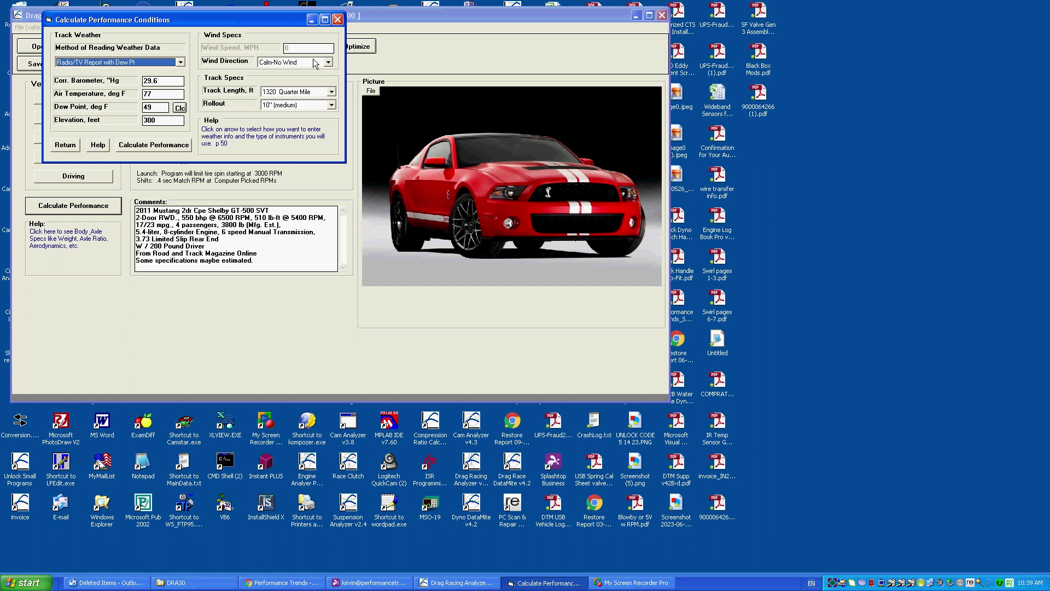
pyautogui.click(310, 93)
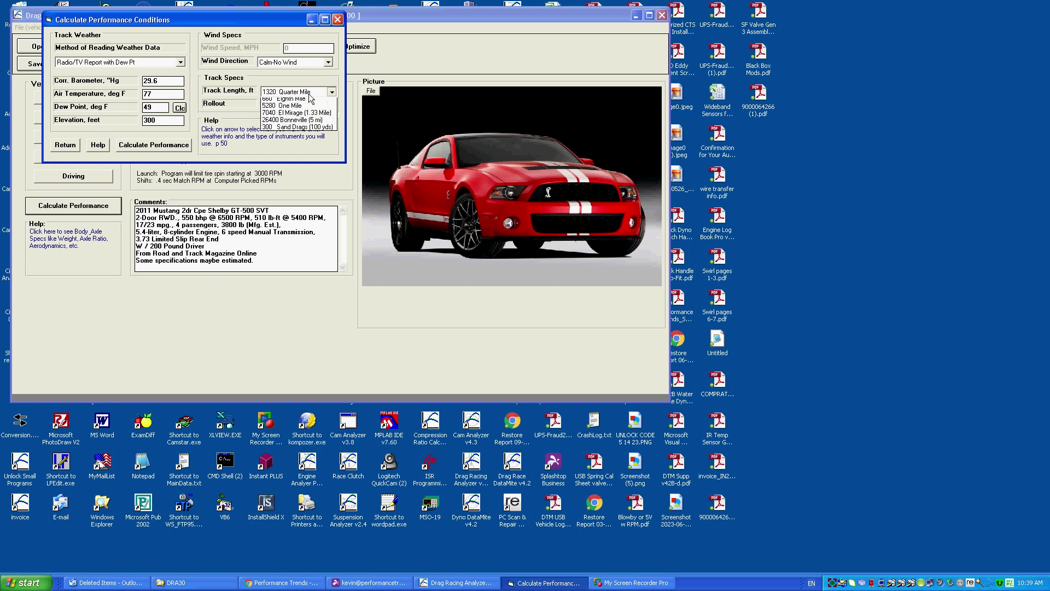
pyautogui.click(310, 102)
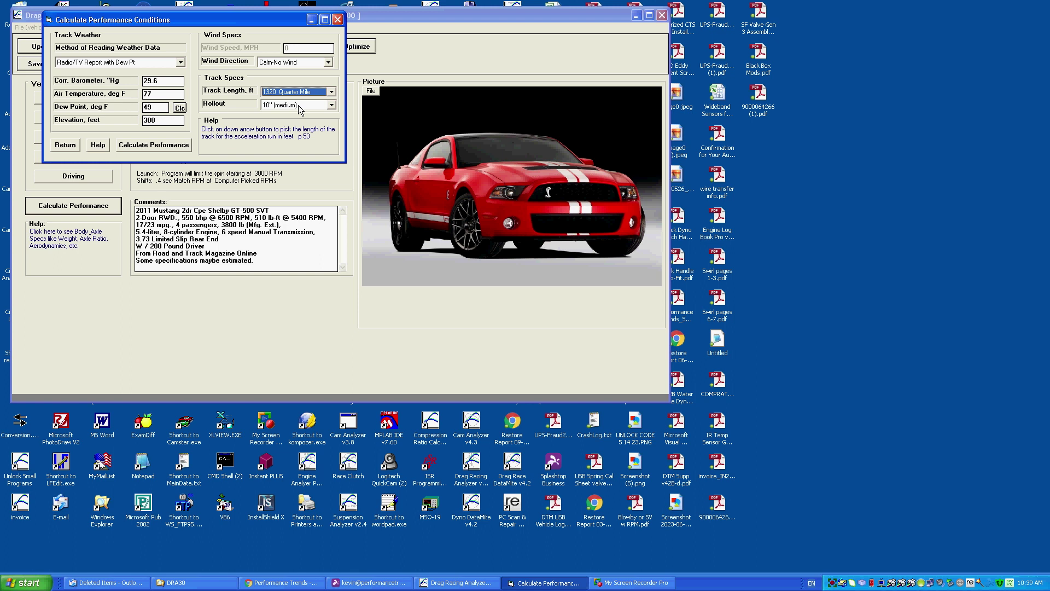
pyautogui.click(143, 145)
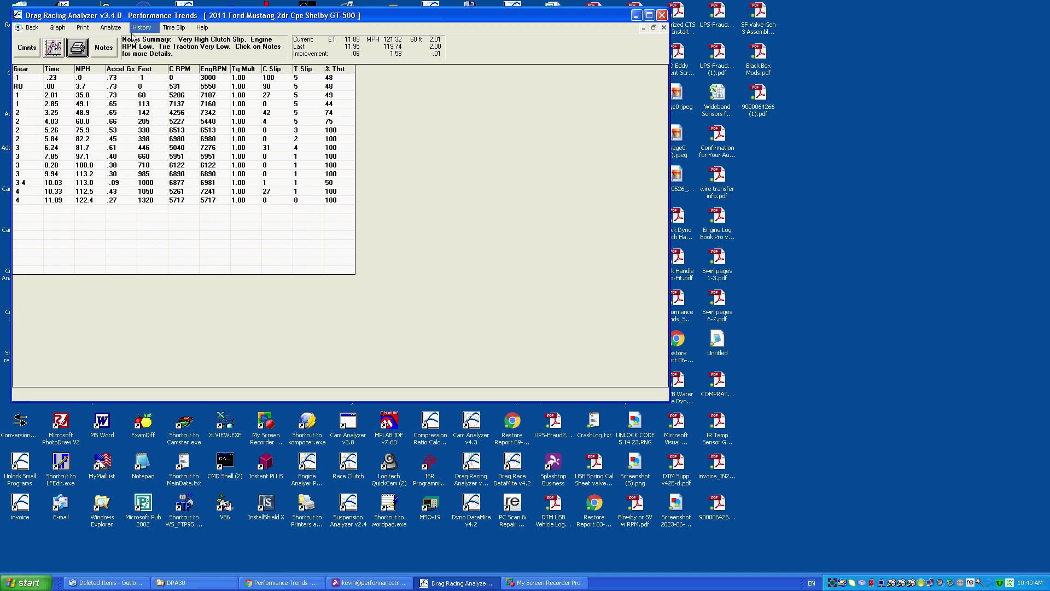
# View the graph of the calculated run and return to the main vehicle screen
pyautogui.click(57, 48)
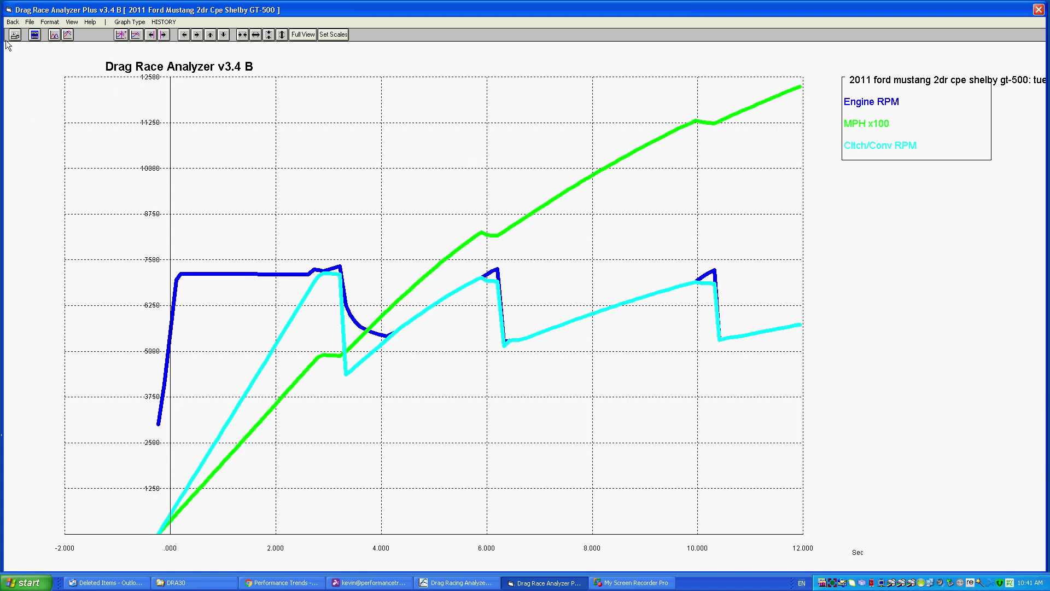
pyautogui.click(13, 23)
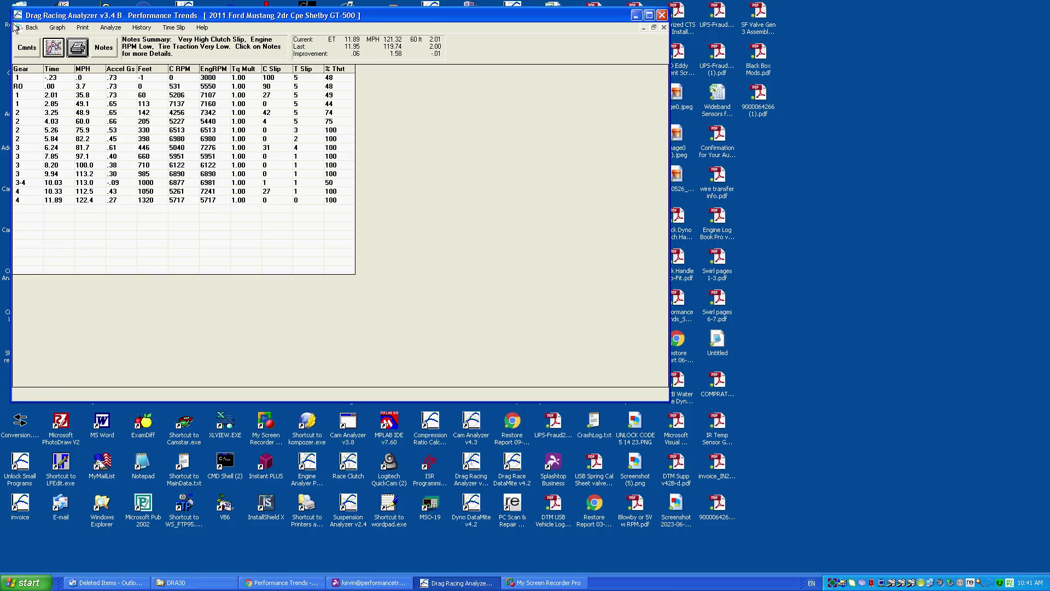
pyautogui.click(28, 27)
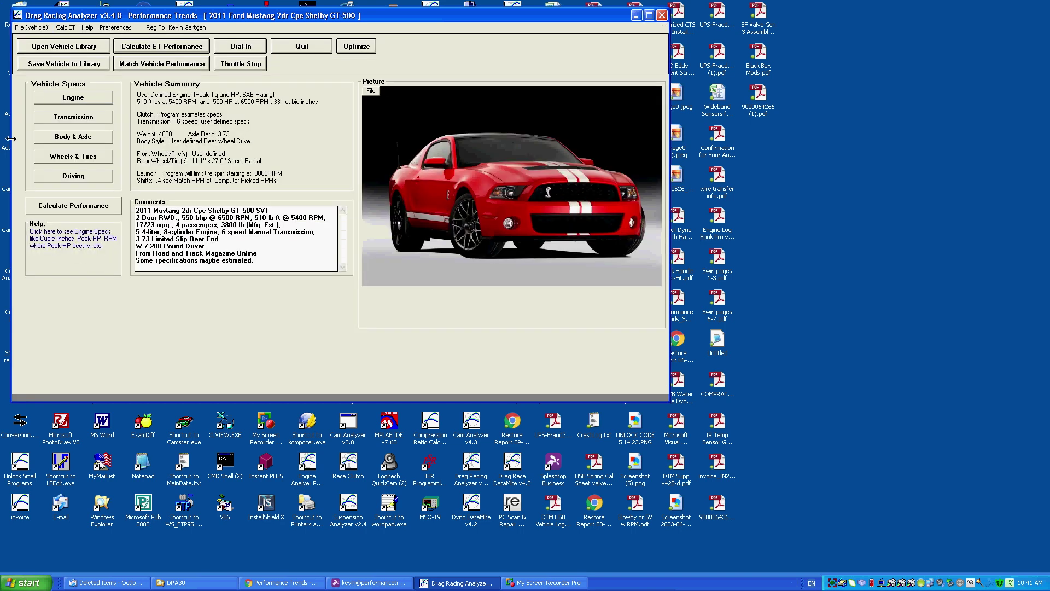
# Set the front wheel and tire weight to 18 lbs and accept the wheel and tire specs
pyautogui.click(53, 158)
pyautogui.click(154, 64)
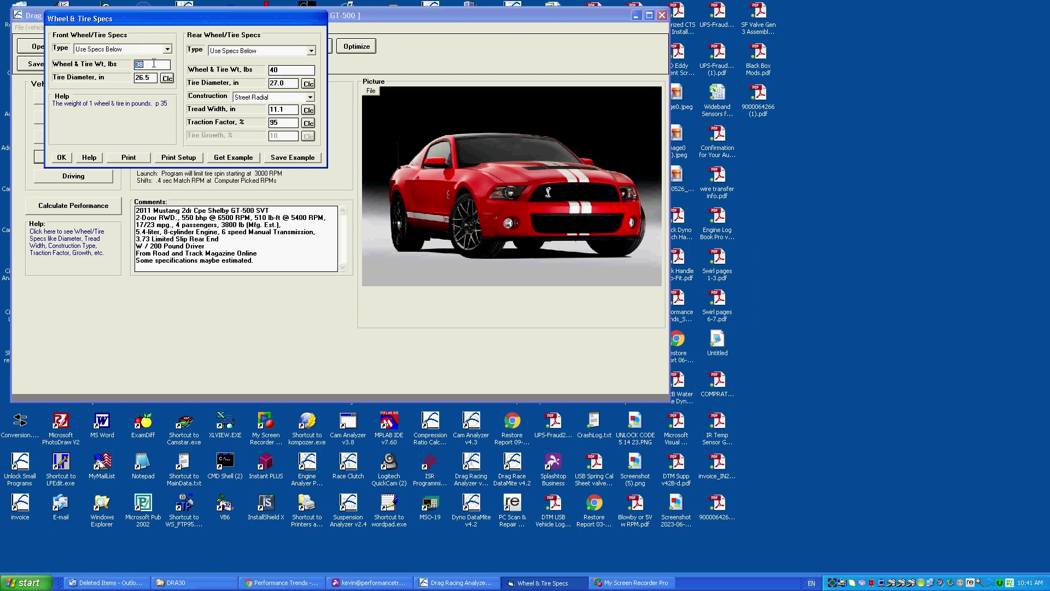
pyautogui.write('20')
pyautogui.press('BackSpace')
pyautogui.press('BackSpace')
pyautogui.write('18')
pyautogui.press('Tab')
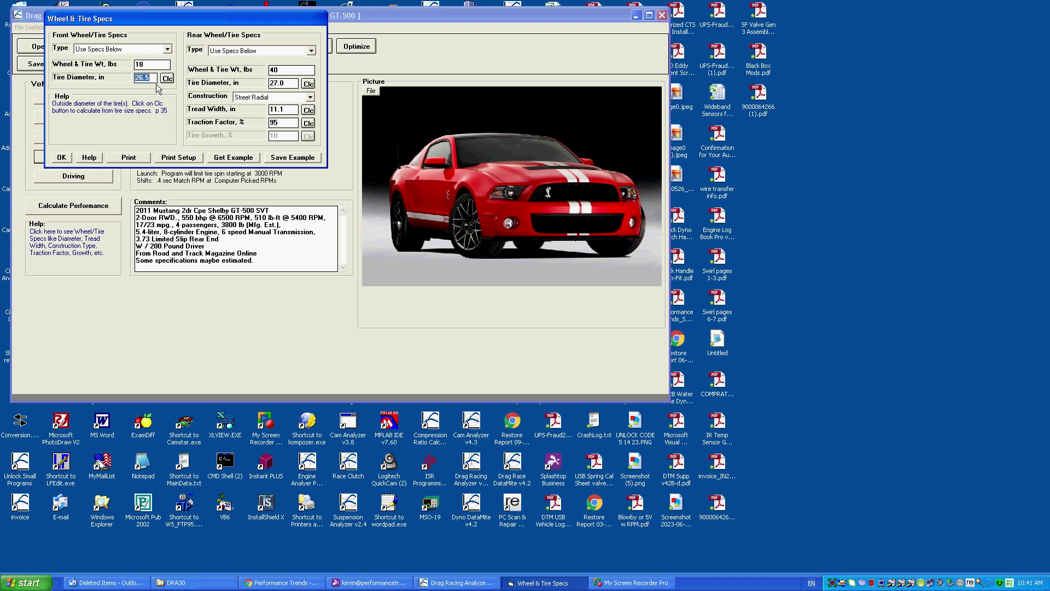
pyautogui.click(64, 158)
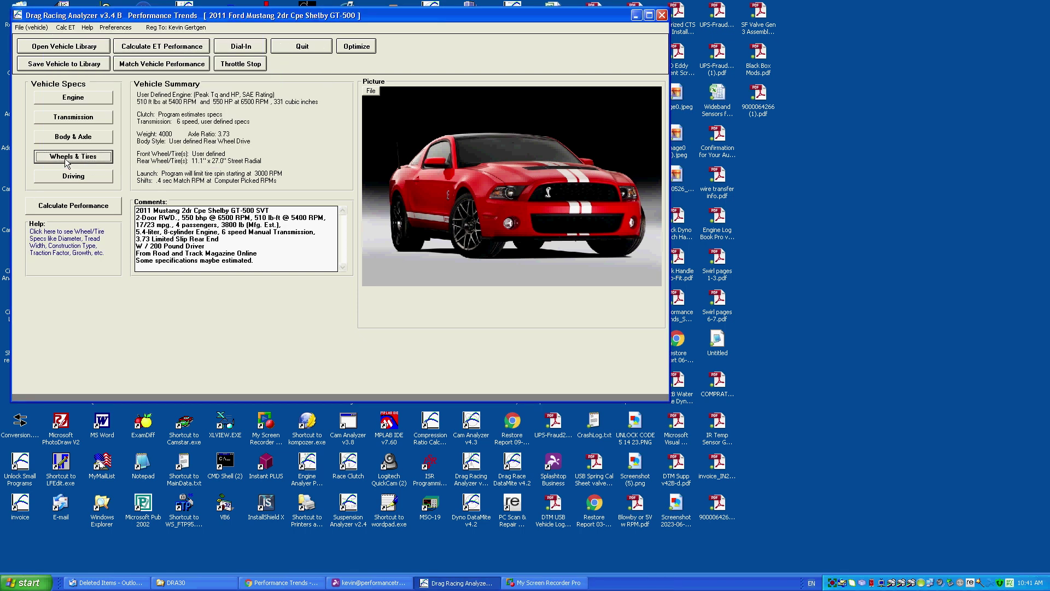
# Recalculate the performance under the existing track conditions and graph the new run
pyautogui.click(69, 214)
pyautogui.click(155, 149)
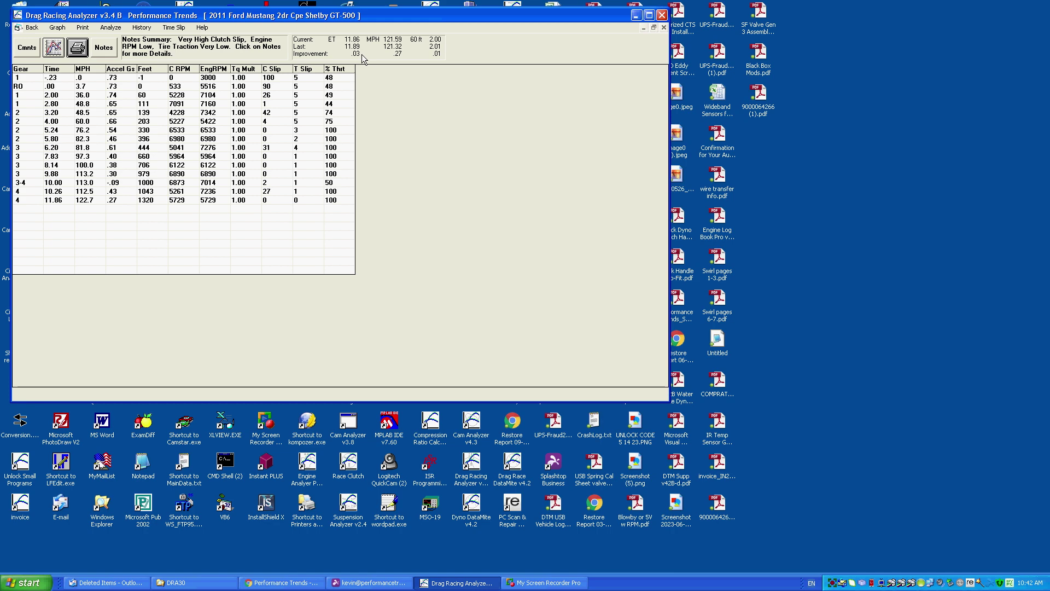
pyautogui.click(54, 48)
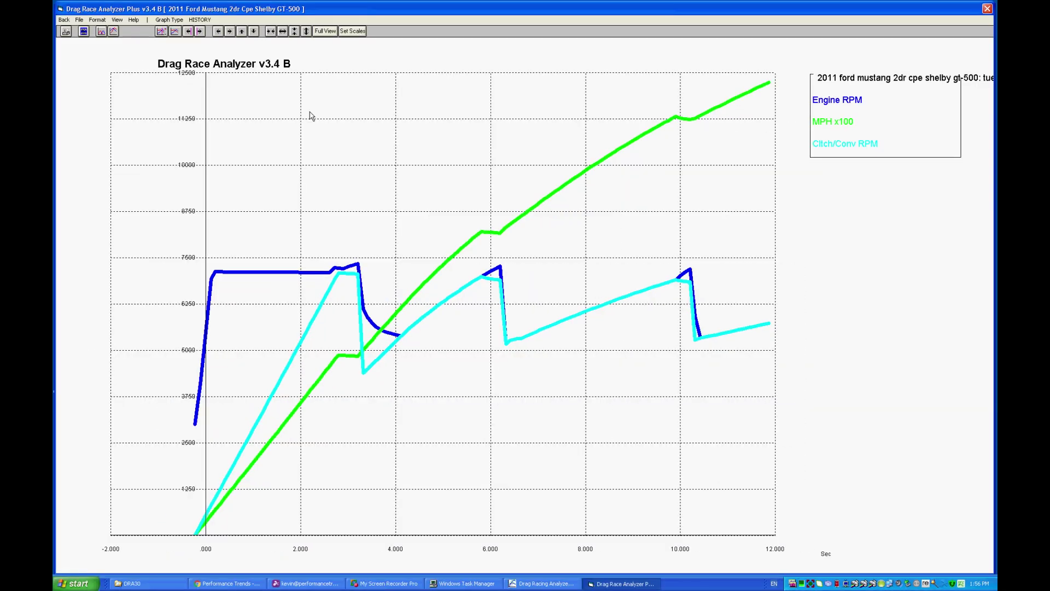
# Overlay the previous run from the test history on the current run's graph and read both runs at about 10.65 seconds
pyautogui.click(198, 18)
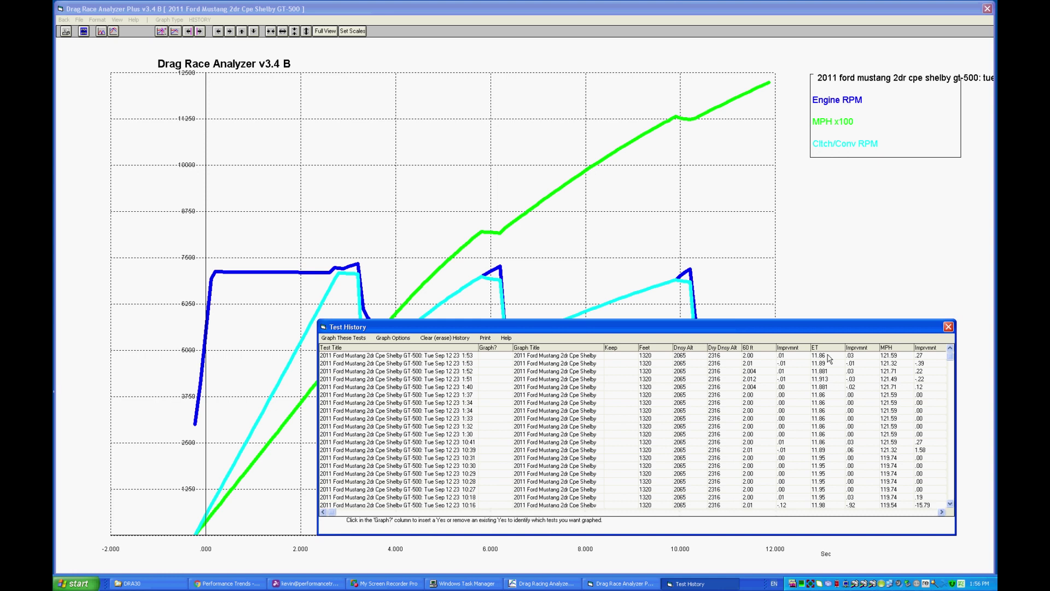
pyautogui.click(489, 365)
pyautogui.click(496, 356)
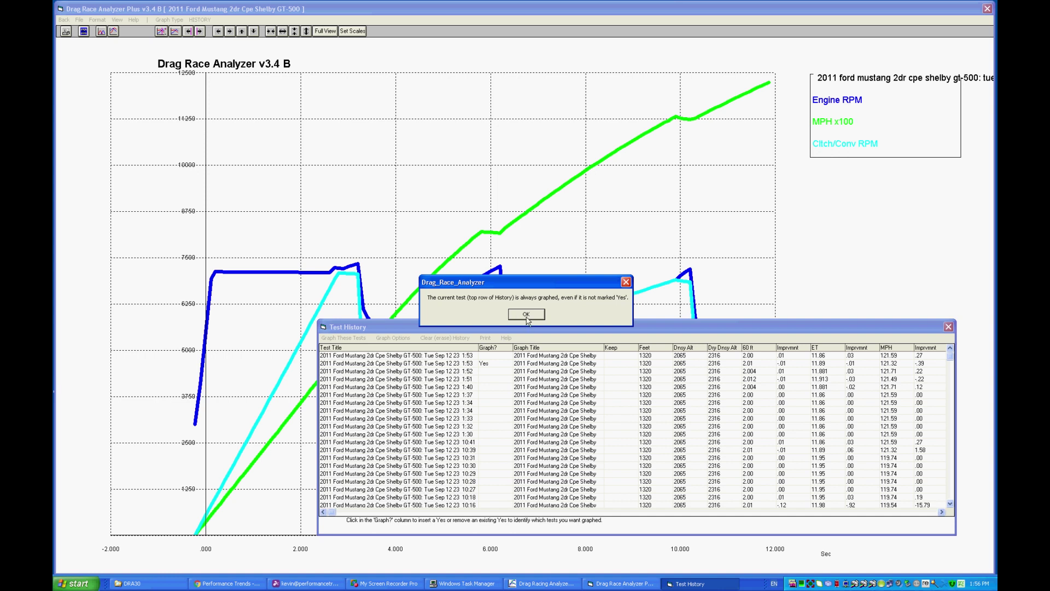
pyautogui.click(527, 316)
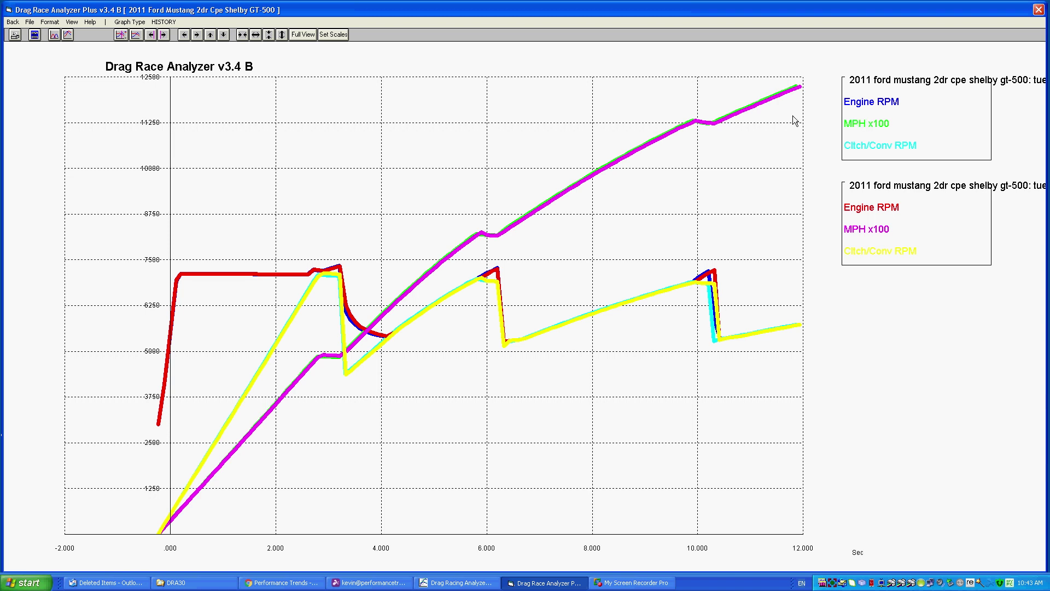
pyautogui.click(730, 119)
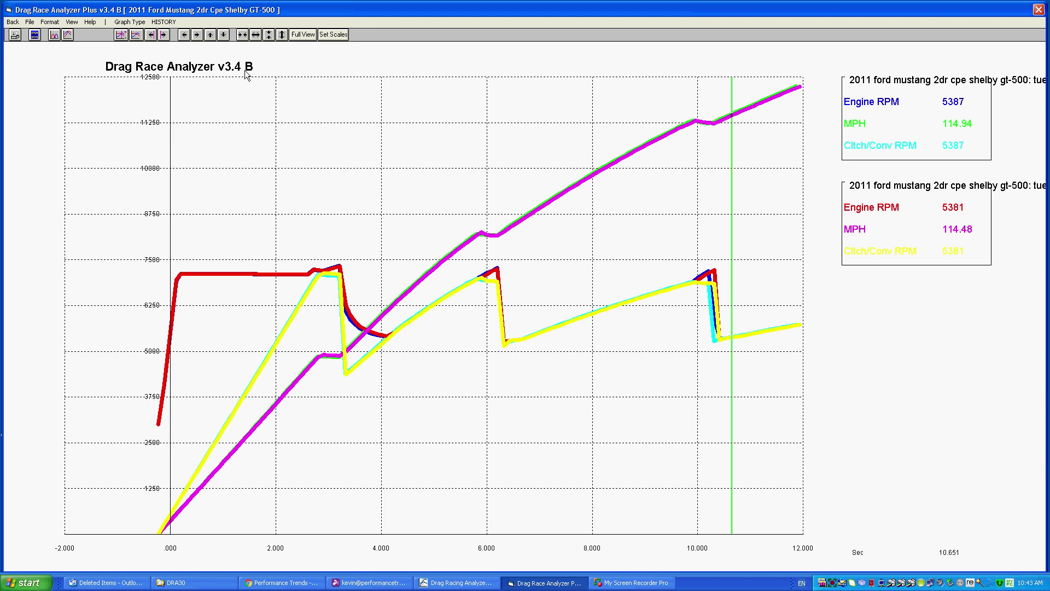
# Set the graph's back color to grey and return to the main vehicle screen
pyautogui.click(50, 22)
pyautogui.moveTo(109, 71)
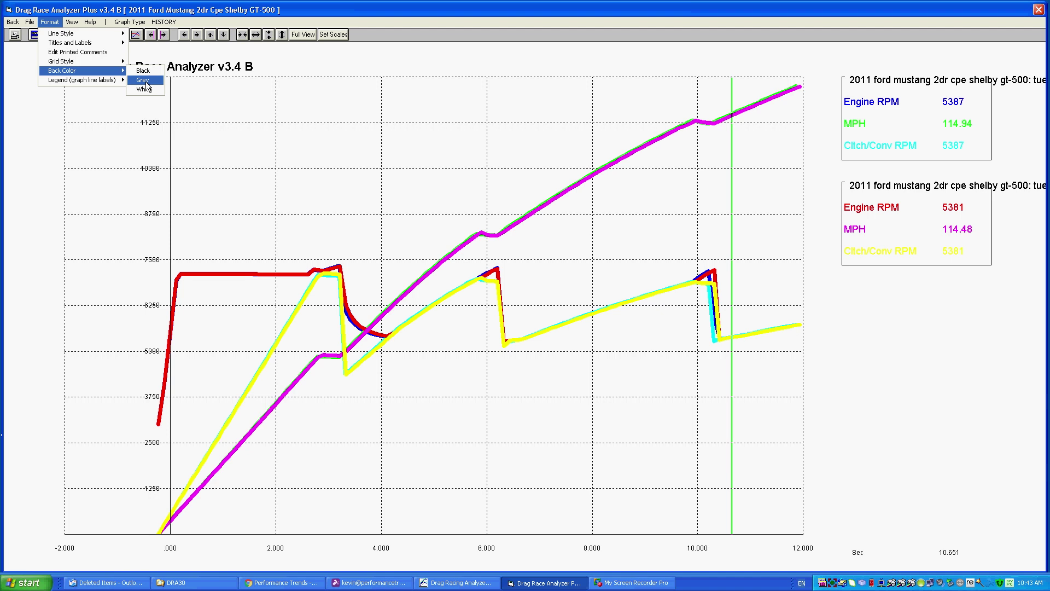
pyautogui.click(143, 81)
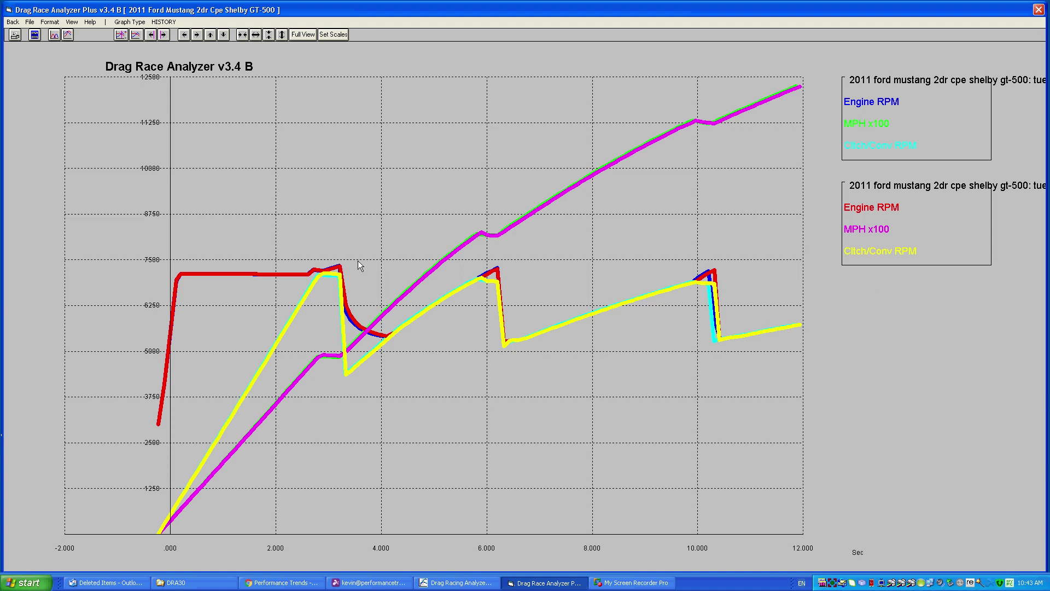
pyautogui.click(11, 22)
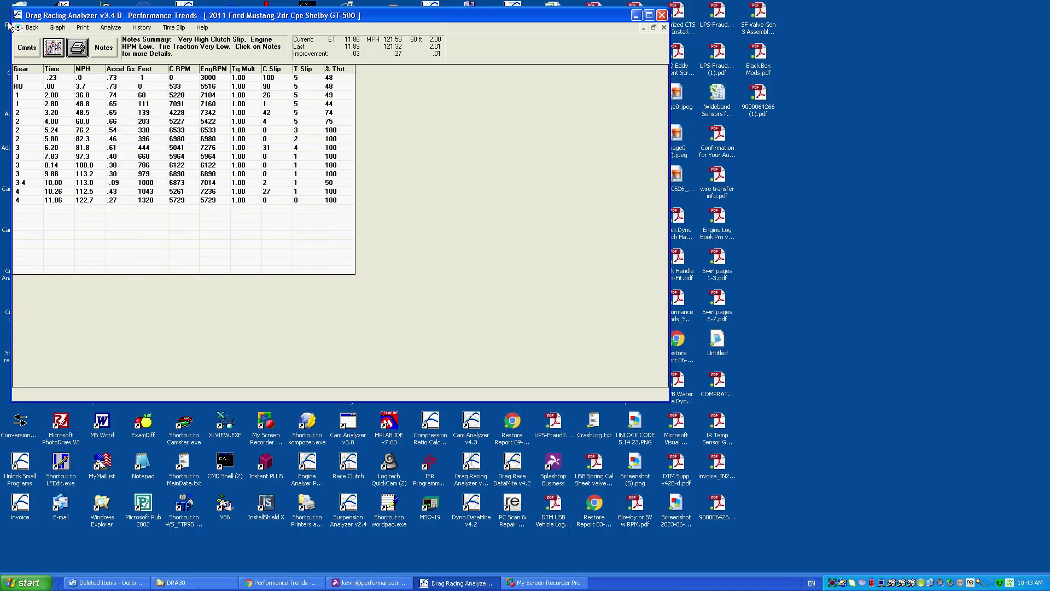
pyautogui.click(32, 29)
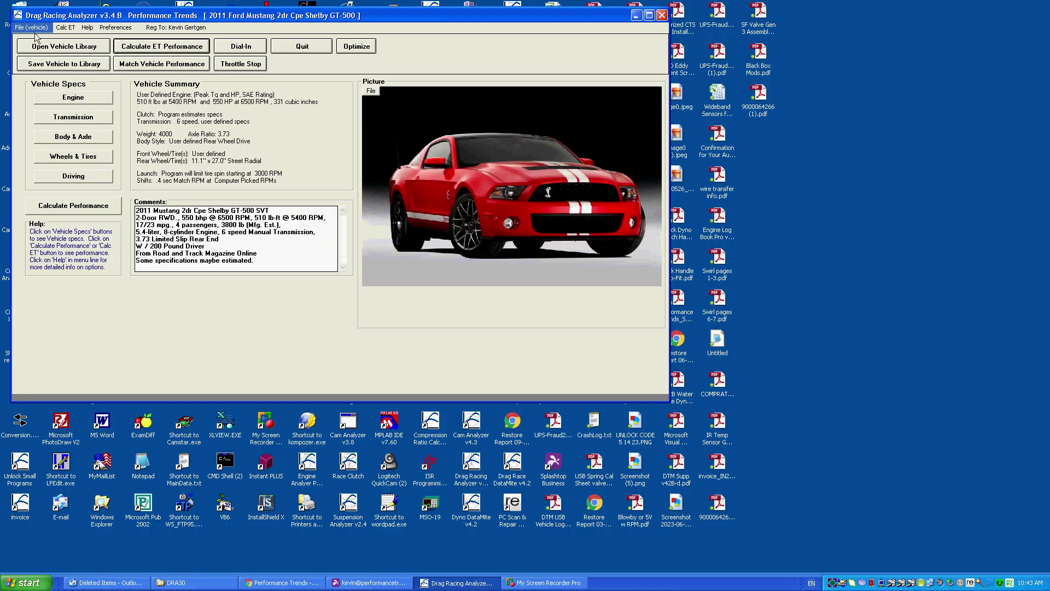